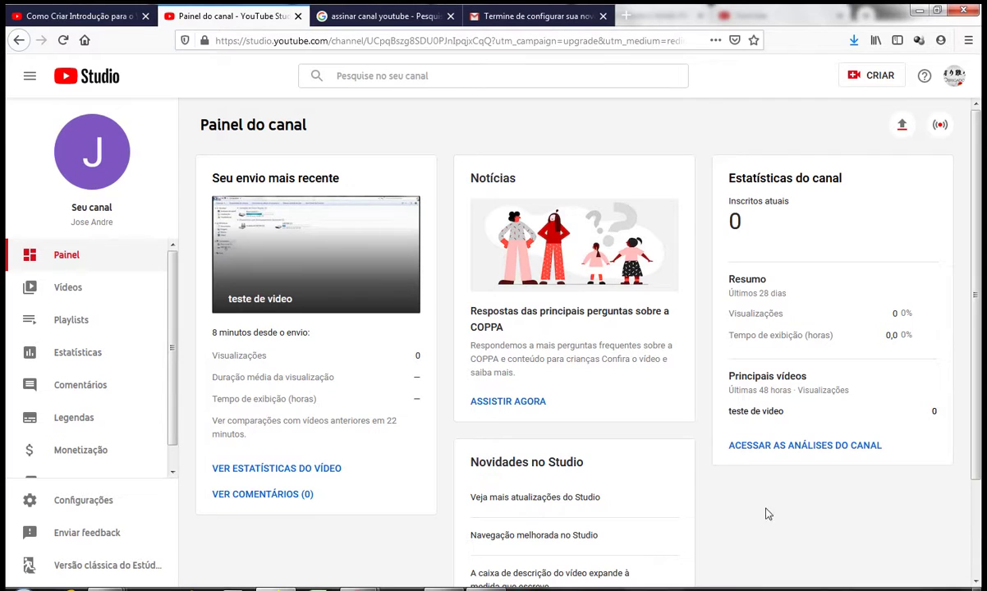
- Review the open Chrome pages, including the card editor of the "Criar conta na Youtube" video and the "Como Colocar o Botão" video
mouse_move(345, 588)
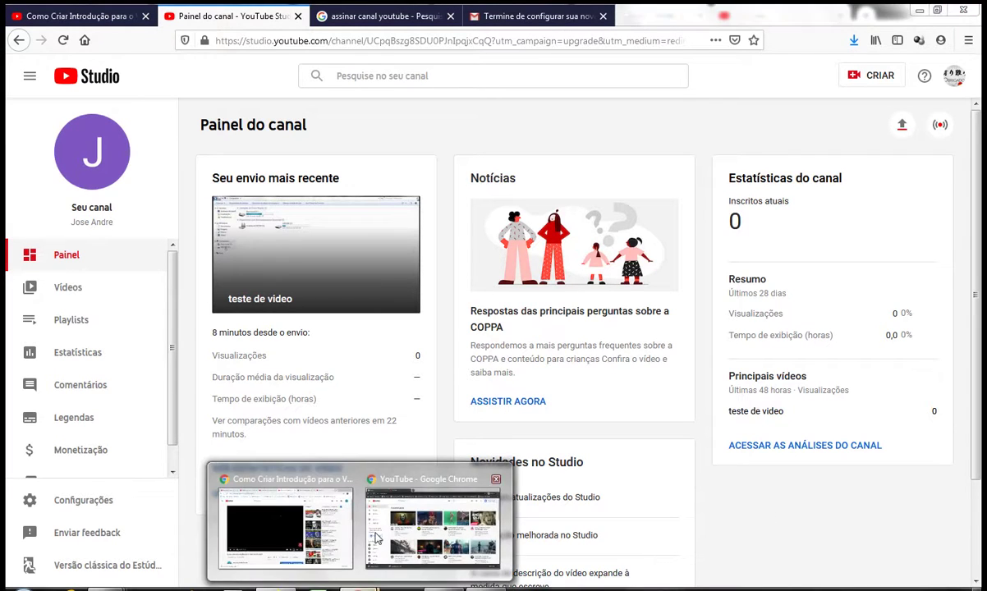
click(325, 526)
scroll(532, 414, down, 3)
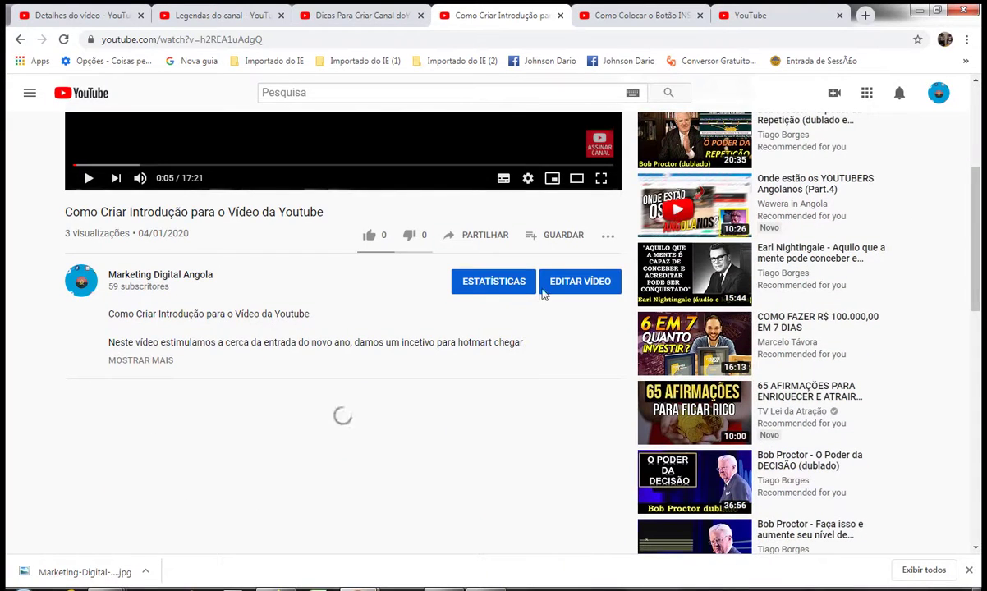
click(749, 14)
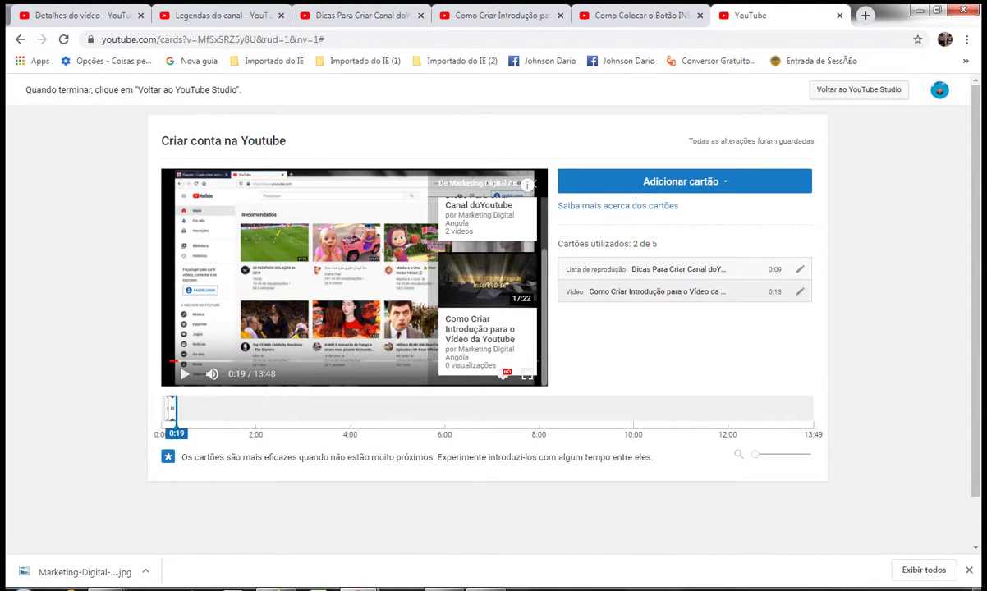
click(267, 587)
mouse_move(359, 588)
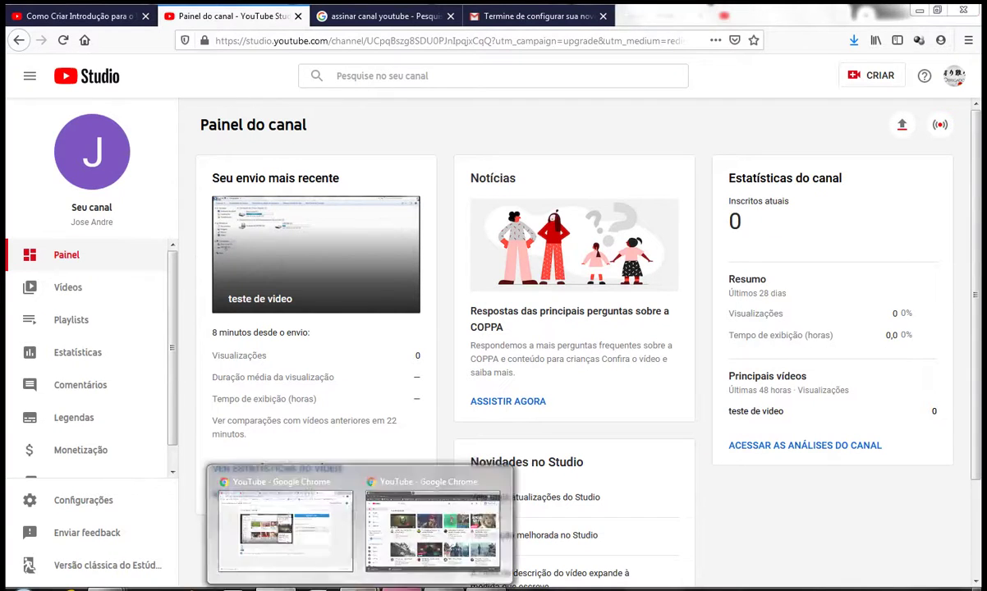
click(331, 545)
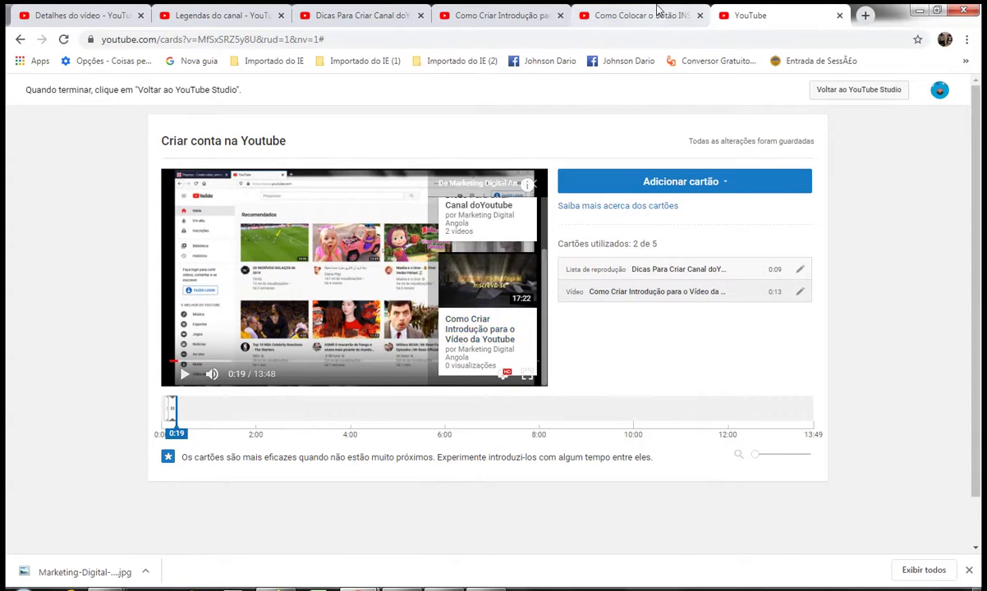
click(624, 15)
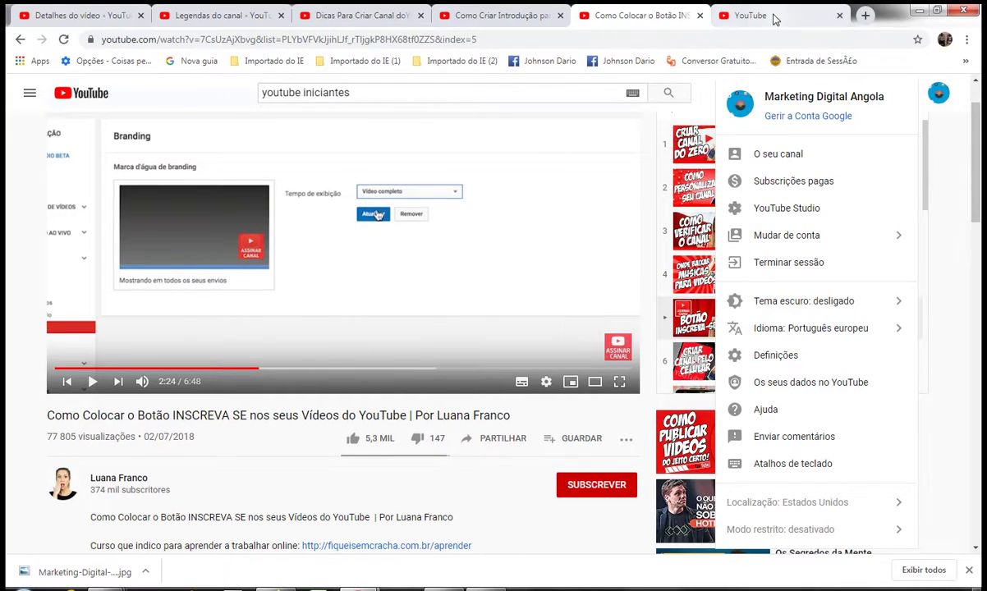
click(730, 17)
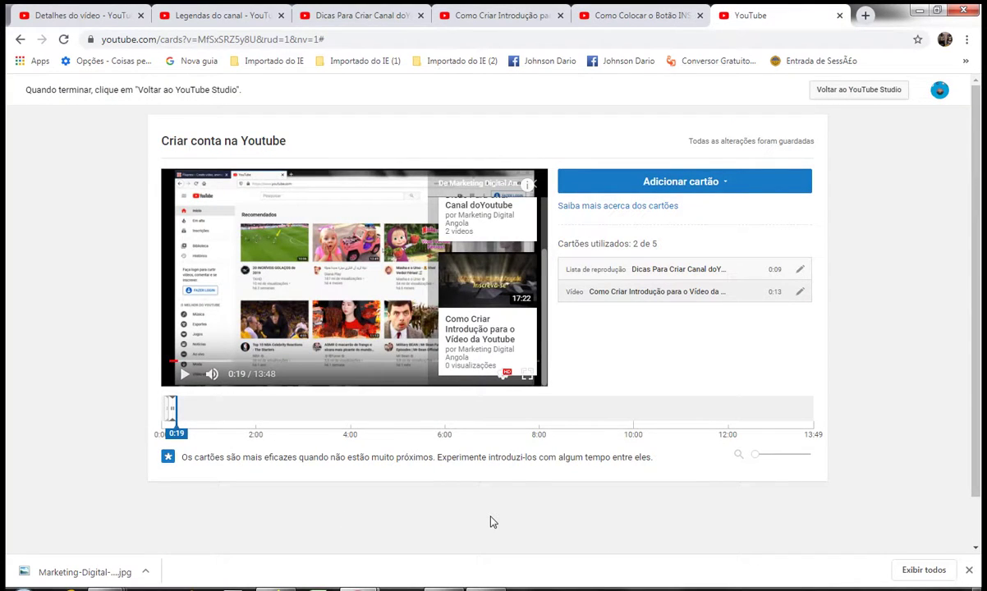
click(456, 588)
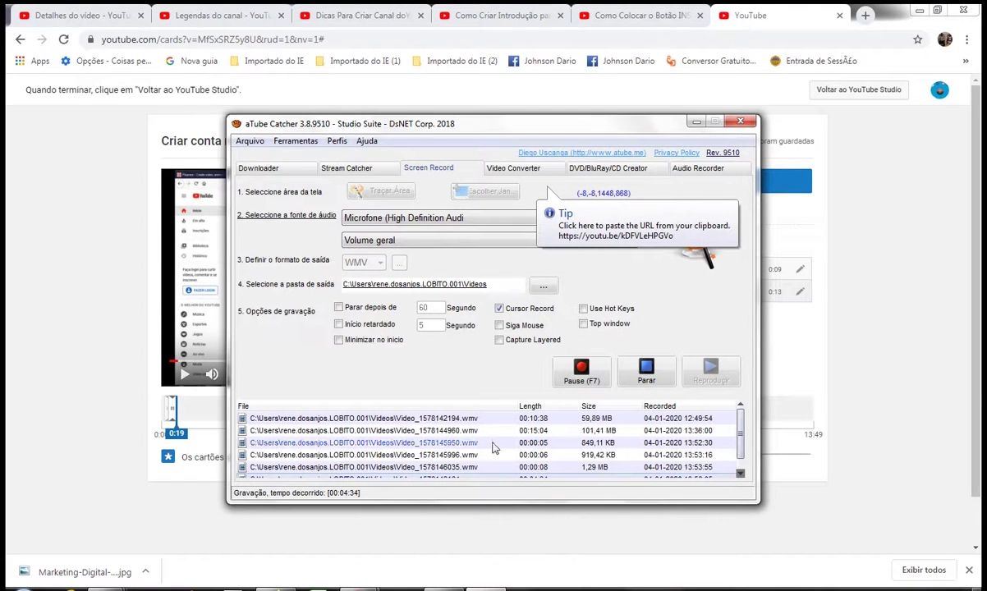
click(740, 473)
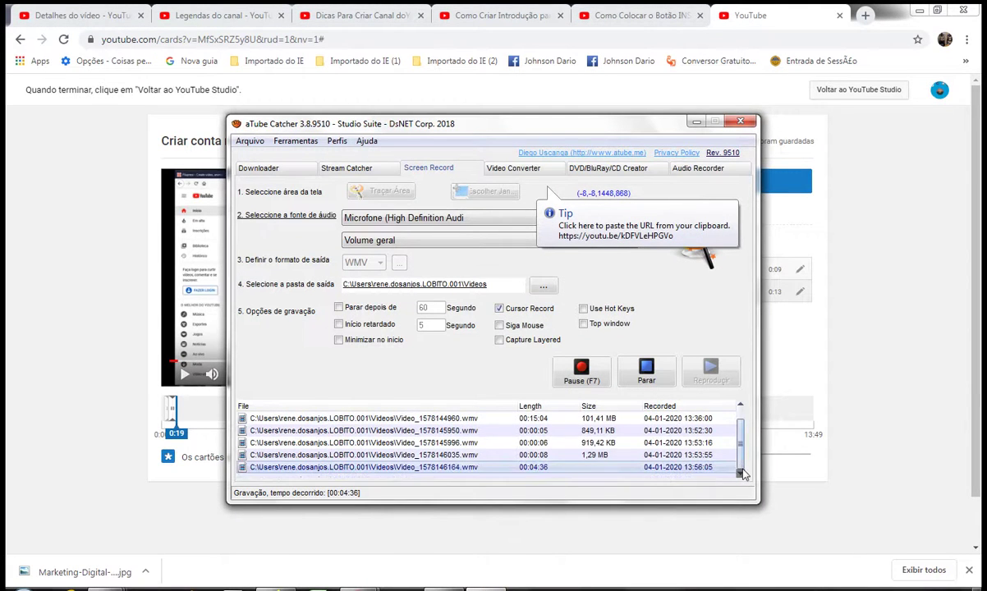
key(alt+Tab)
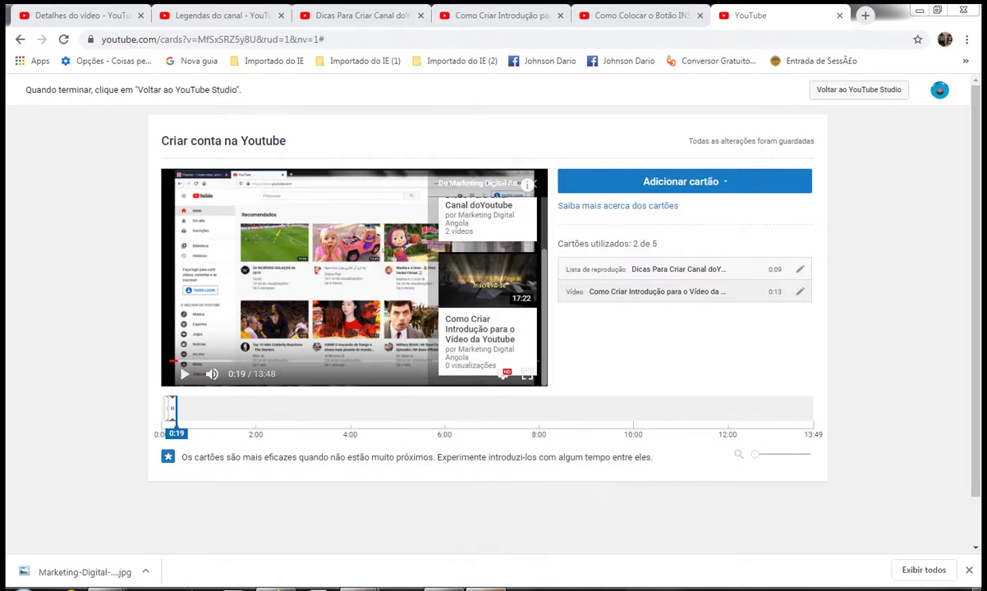
- Switch to the YouTube Studio dashboard in Firefox, open the channel page and start a new video upload
key(alt+Tab)
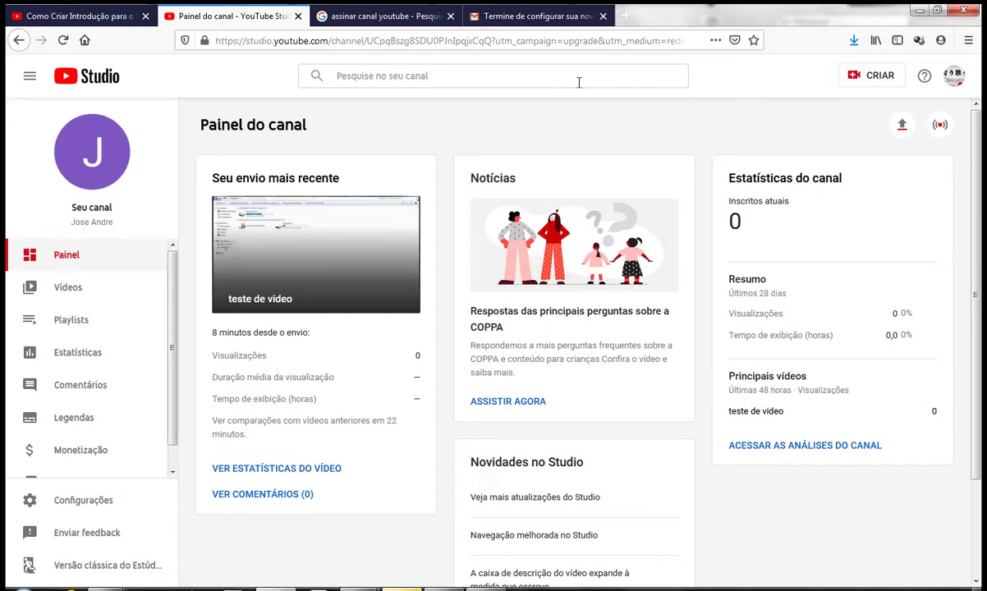
click(953, 78)
click(839, 156)
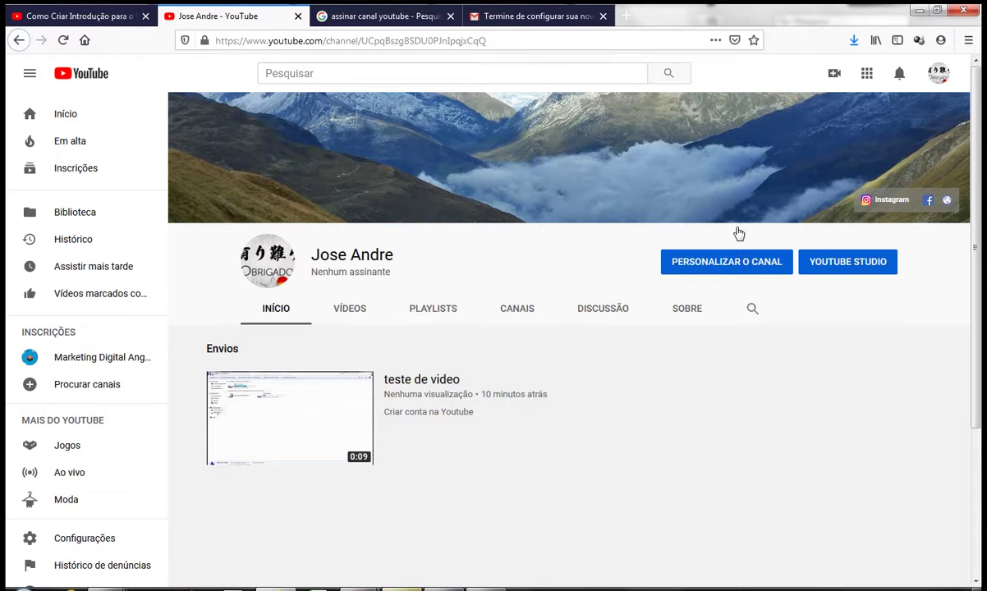
click(834, 75)
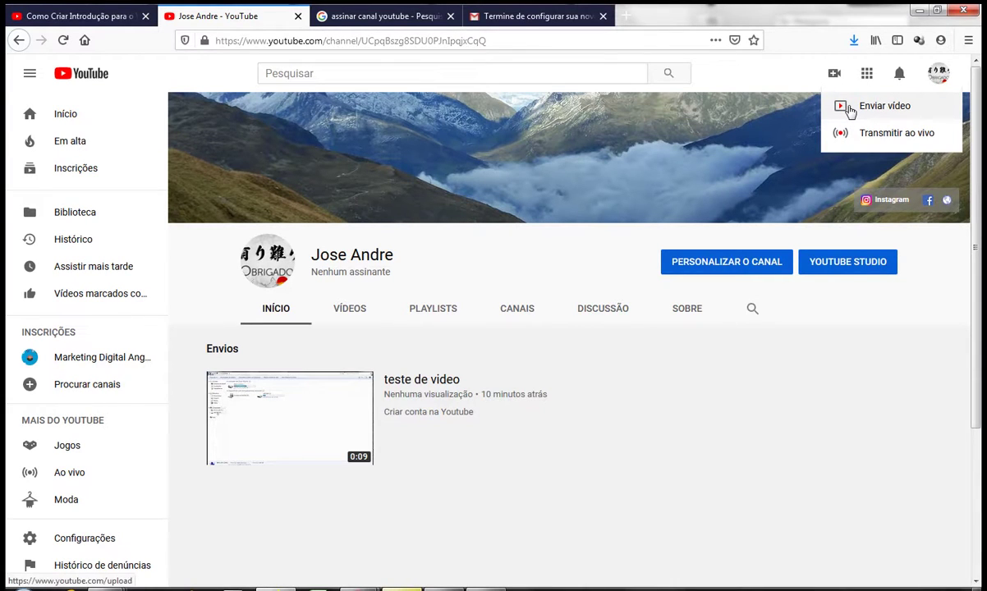
click(851, 111)
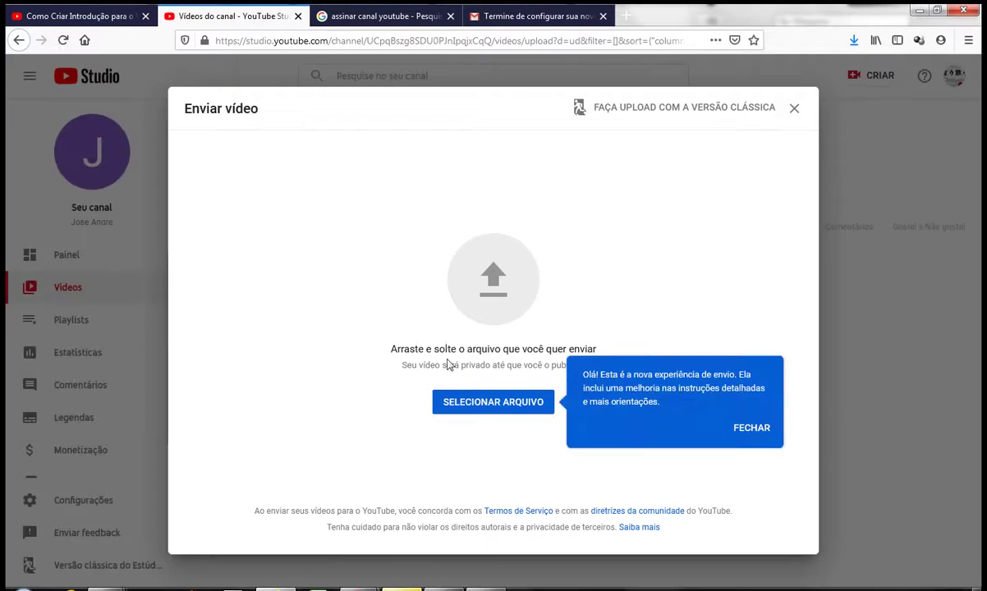
click(475, 395)
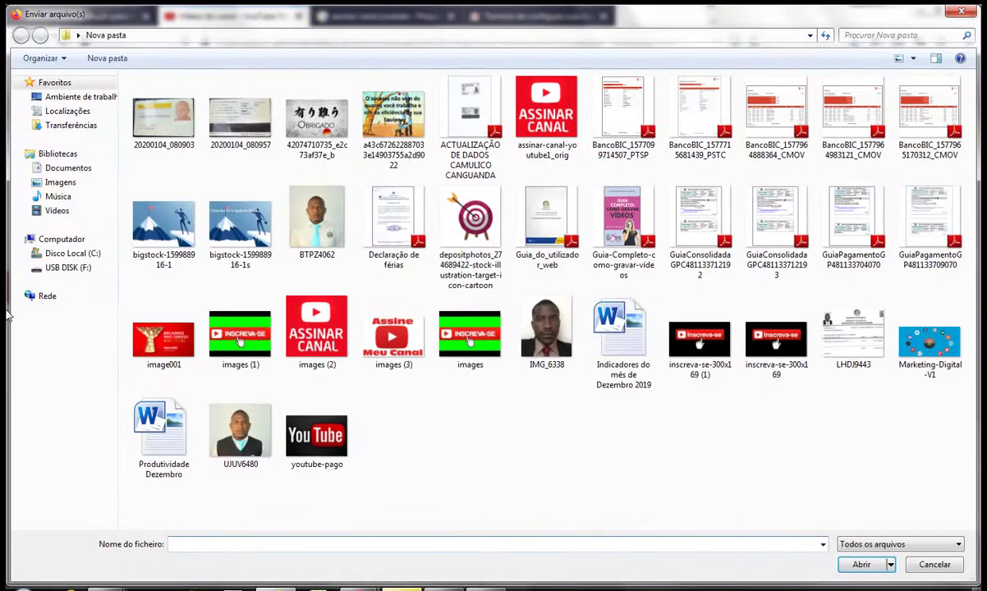
click(84, 211)
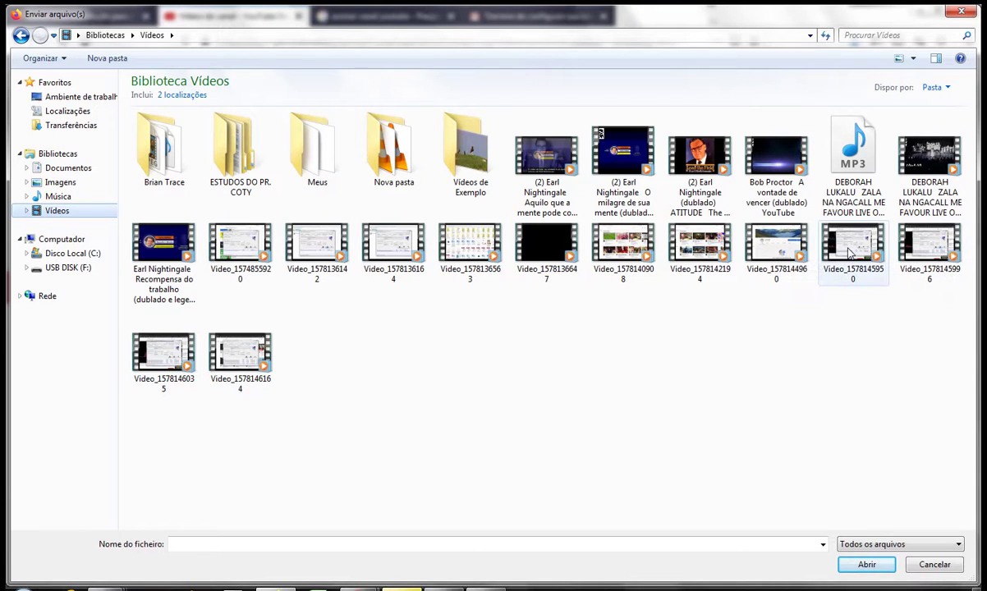
double_click(927, 246)
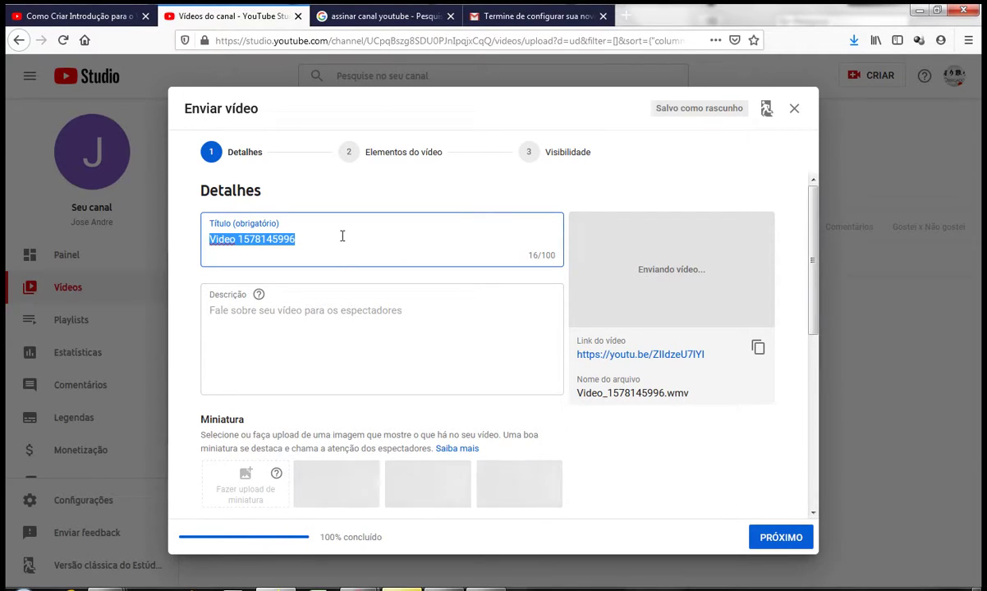
- Replace the video's title with "Testes do Vídeo", using the spelling suggestion to correct "Video"
text(Testes)
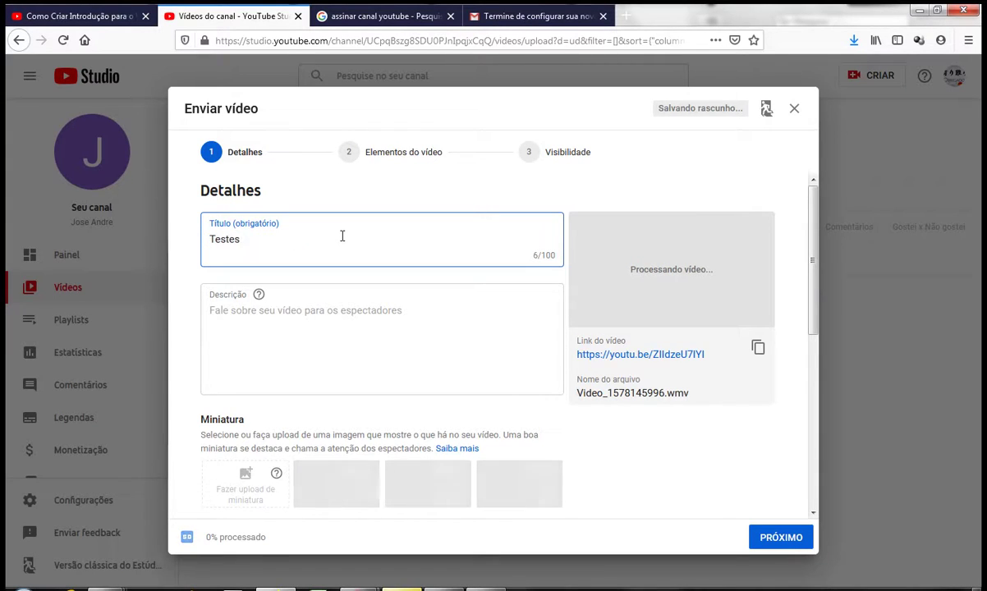
text( do Vvide)
key(BackSpace)
key(BackSpace)
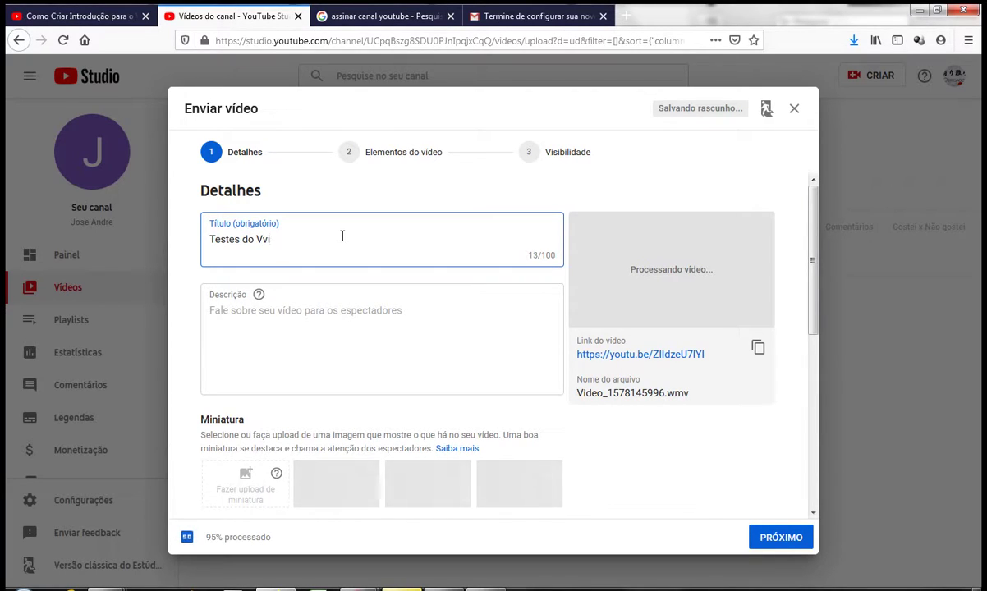
text(ide)
click(330, 299)
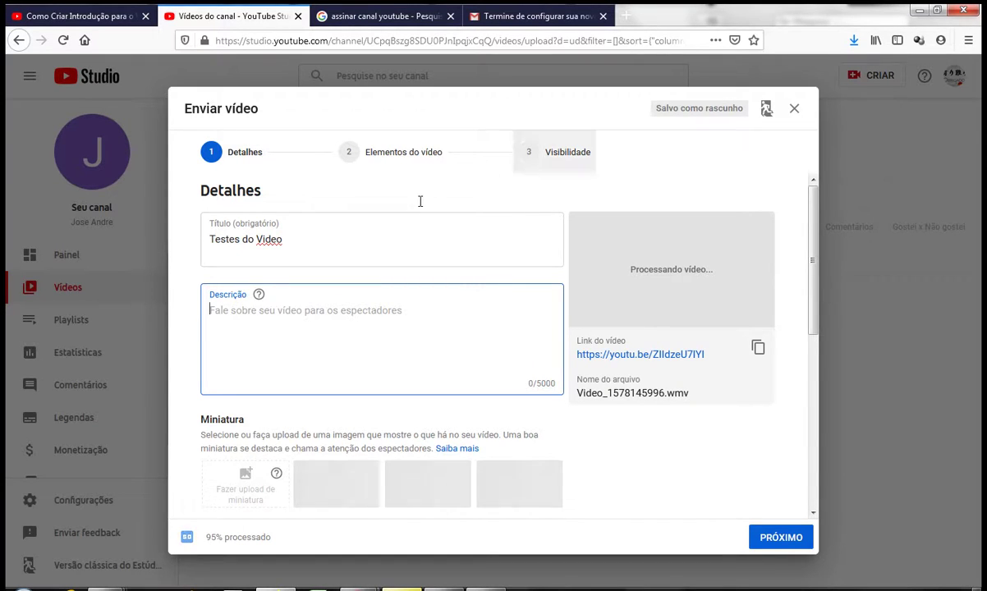
click(266, 239)
right_click(269, 239)
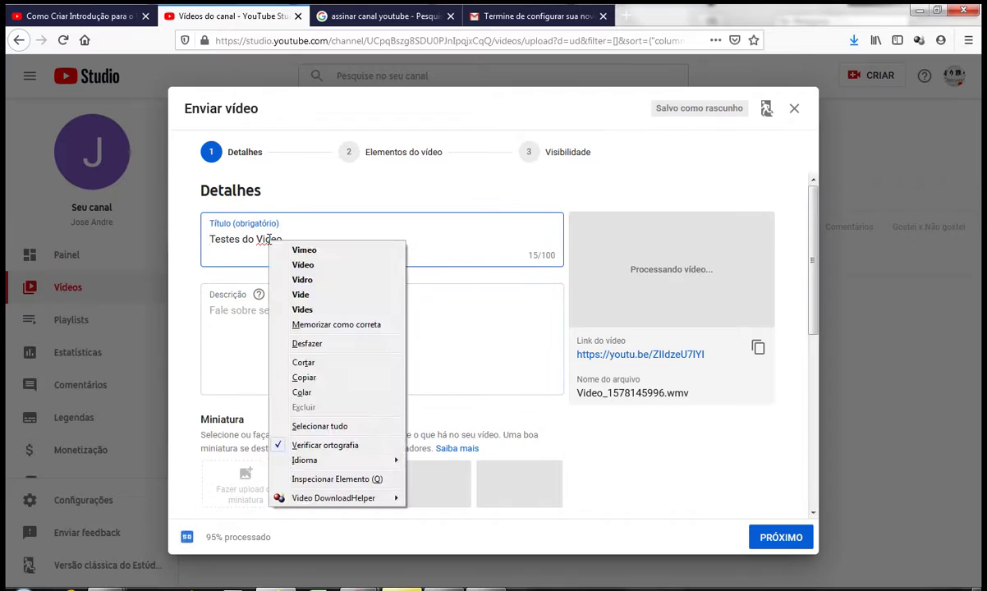
click(283, 265)
- Copy the title into the description and add the line "Esse é video de Teste" below it
drag(291, 238, 180, 229)
key(ctrl+c)
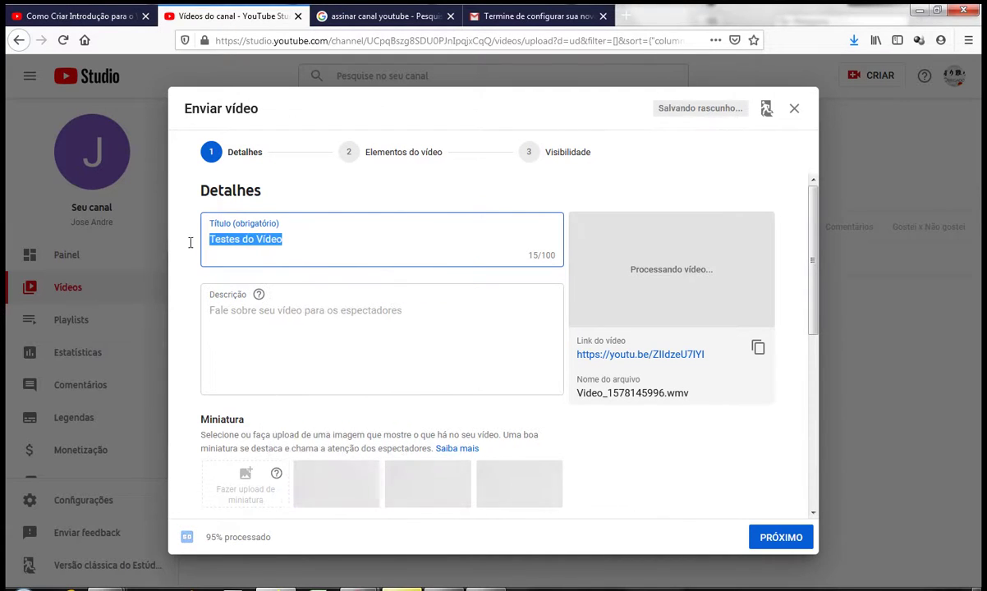
click(264, 313)
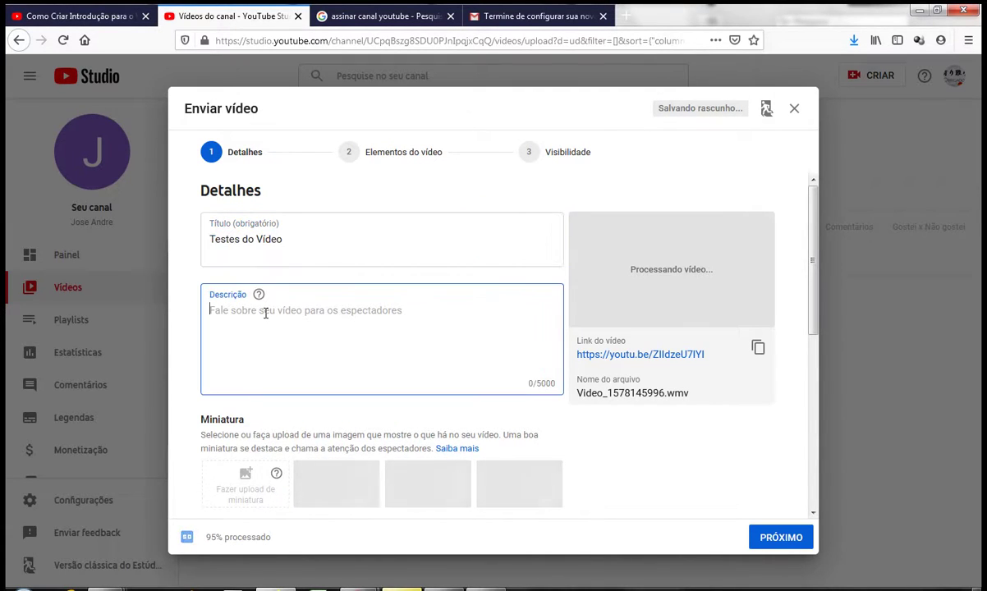
key(ctrl+v)
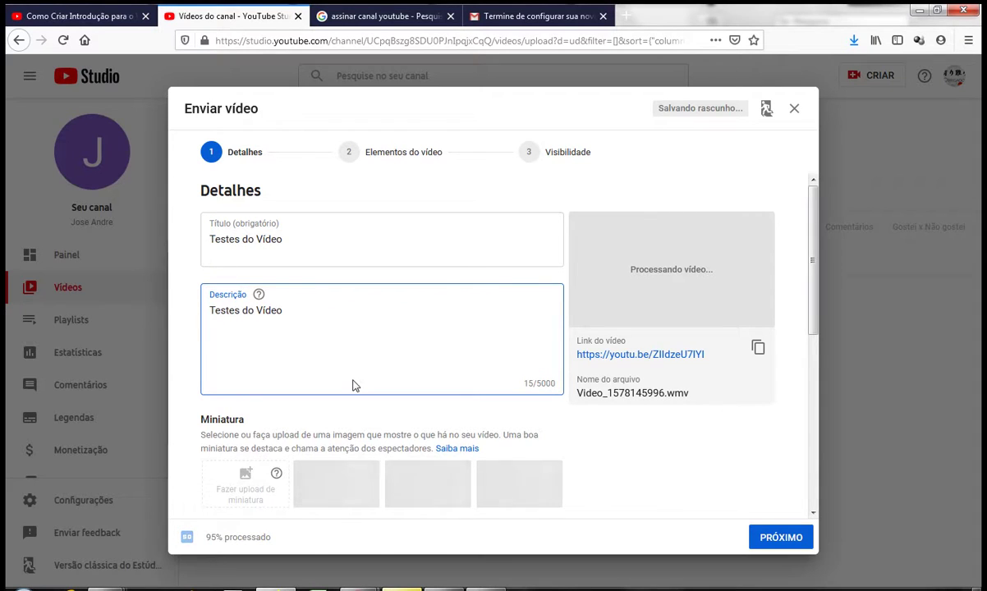
key(Return)
text(Esse é video de Teste)
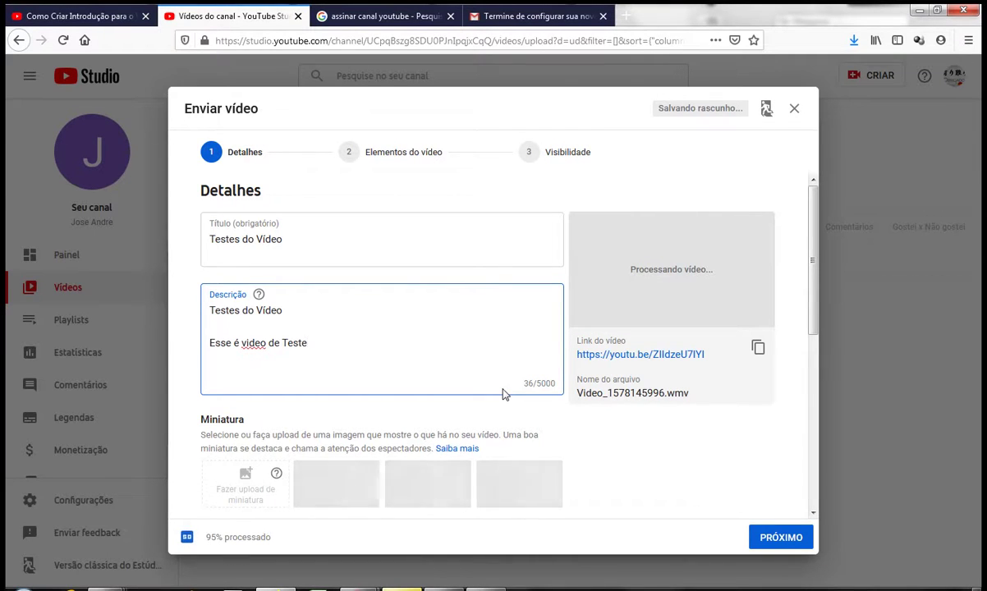
- Set the video's audience to "Não, não é para crianças" after reviewing the thumbnail, playlist and audience options
scroll(348, 330, down, 5)
scroll(391, 321, up, 3)
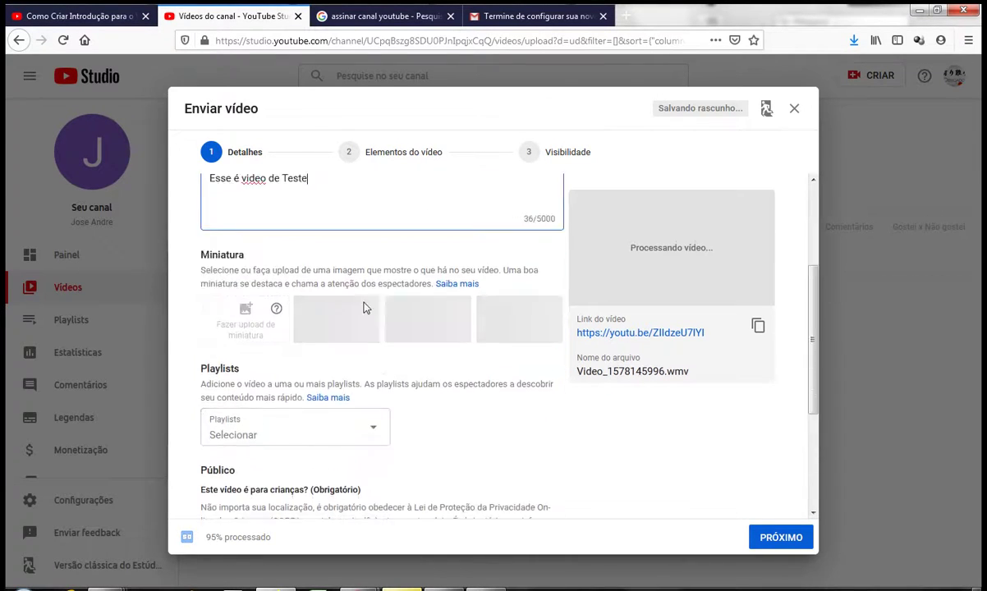
scroll(386, 316, down, 3)
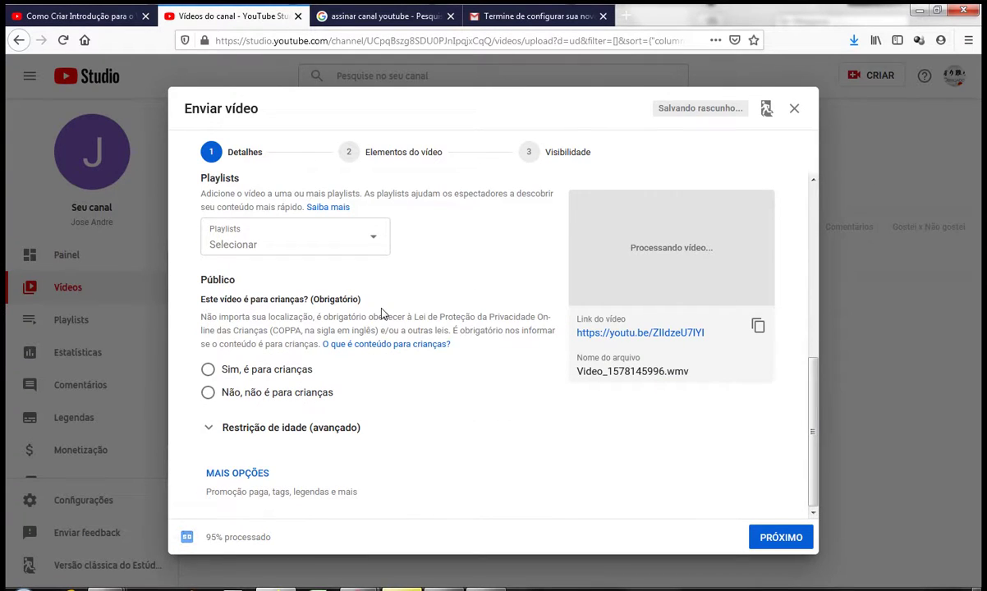
drag(448, 317, 400, 330)
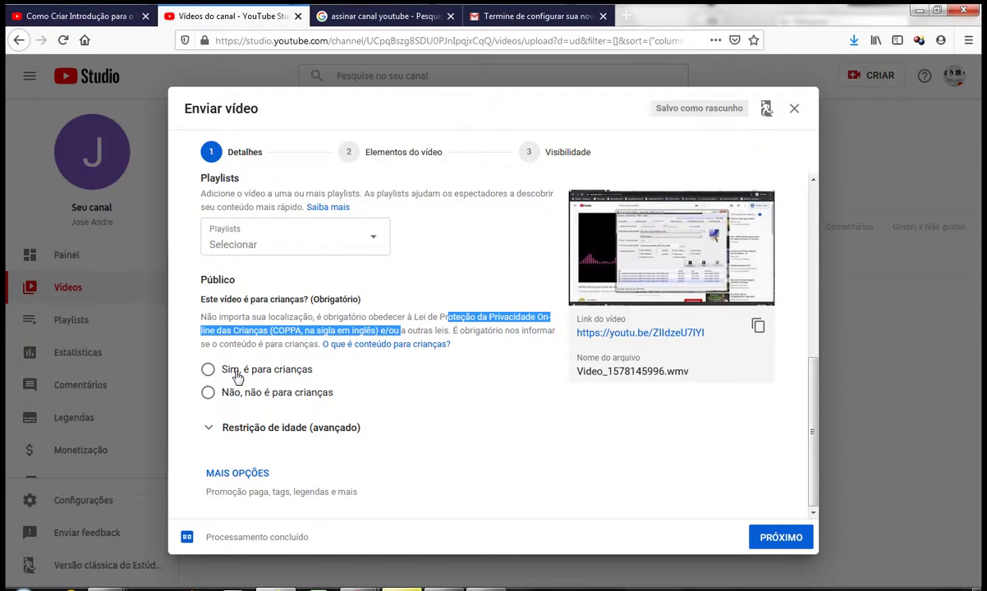
click(236, 371)
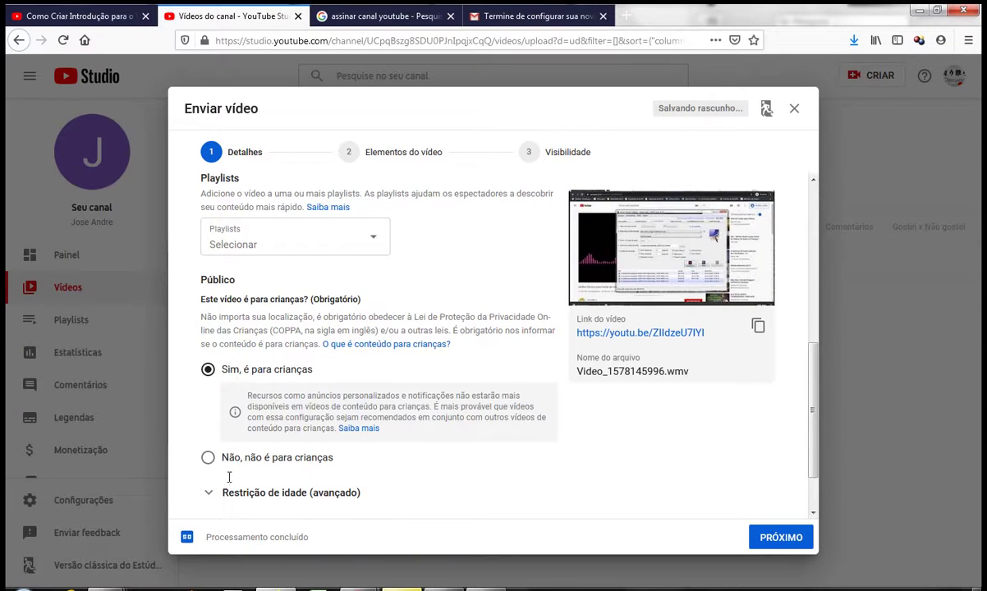
click(210, 458)
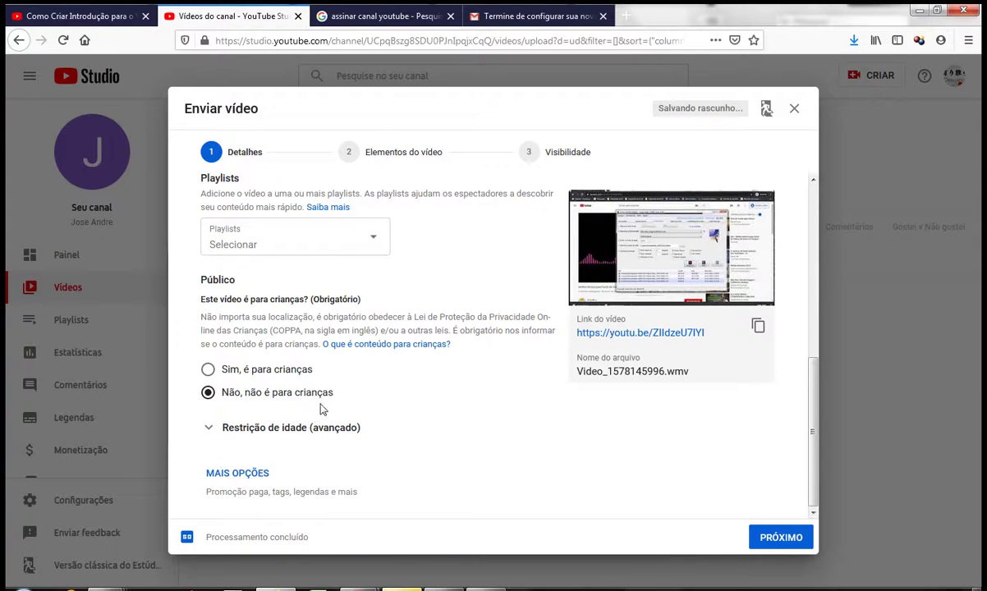
scroll(396, 317, up, 3)
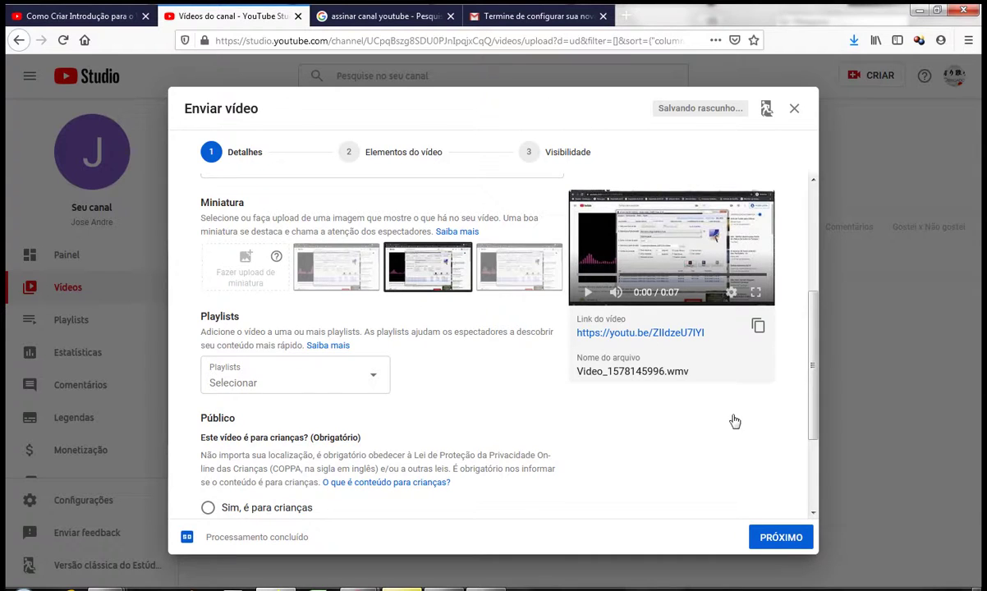
- Advance the upload to the video elements stage and view the Creator Academy lesson on cards and end screens
click(775, 538)
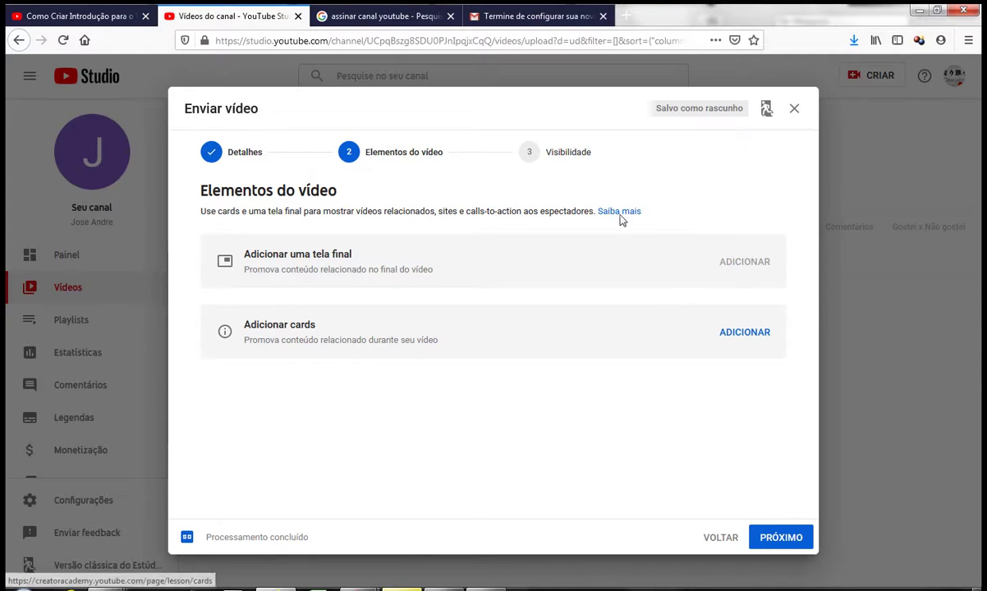
click(554, 535)
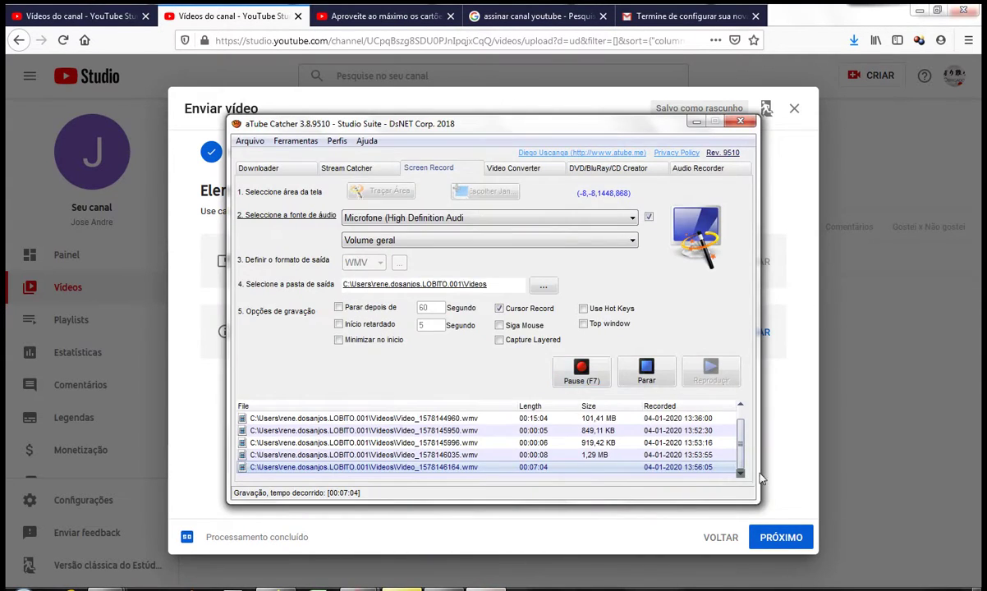
click(786, 451)
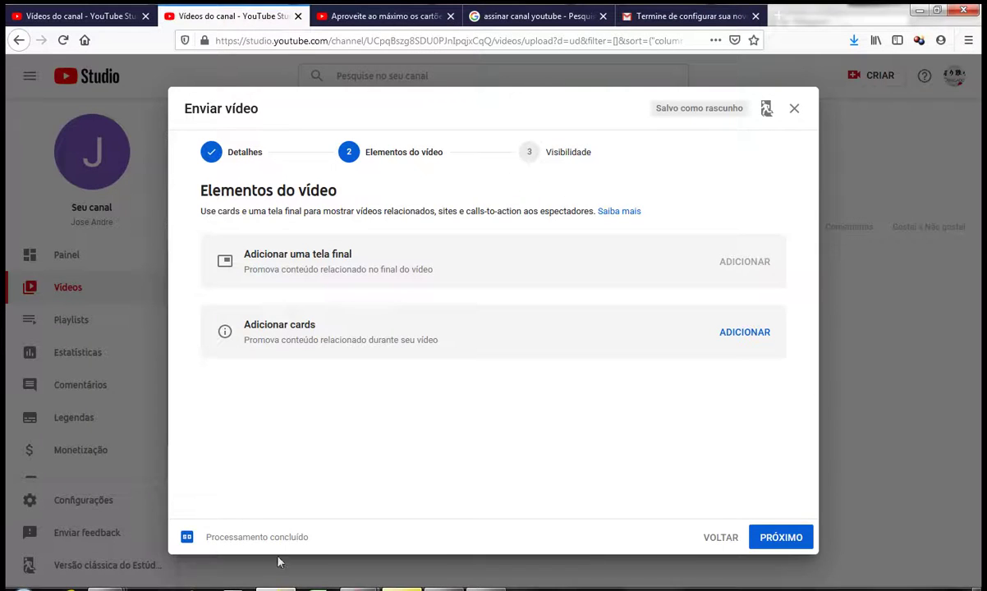
click(368, 16)
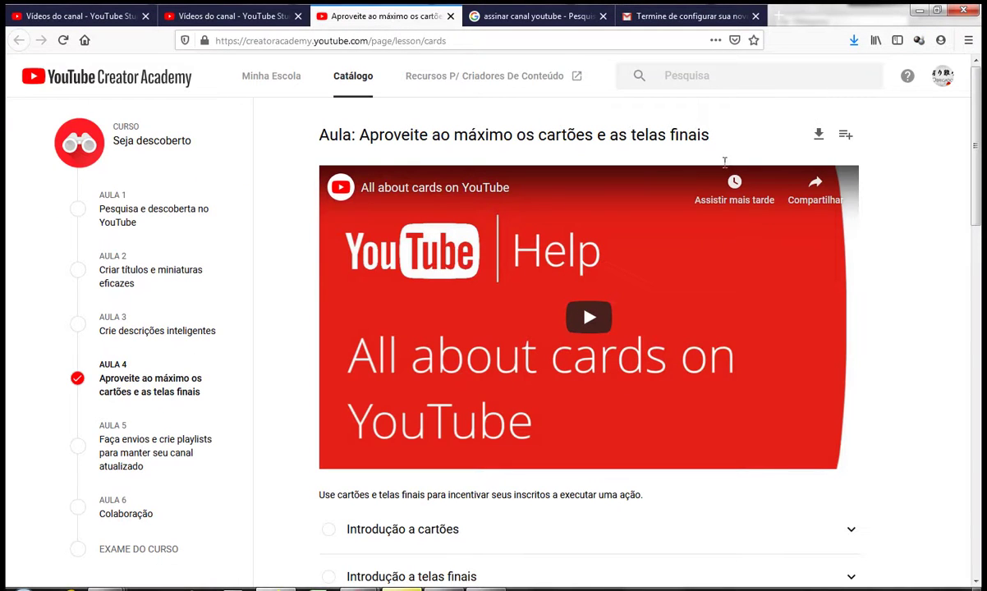
- View the example cards page of the "Criar conta na Youtube" video in the other browser, including its card preview
click(45, 17)
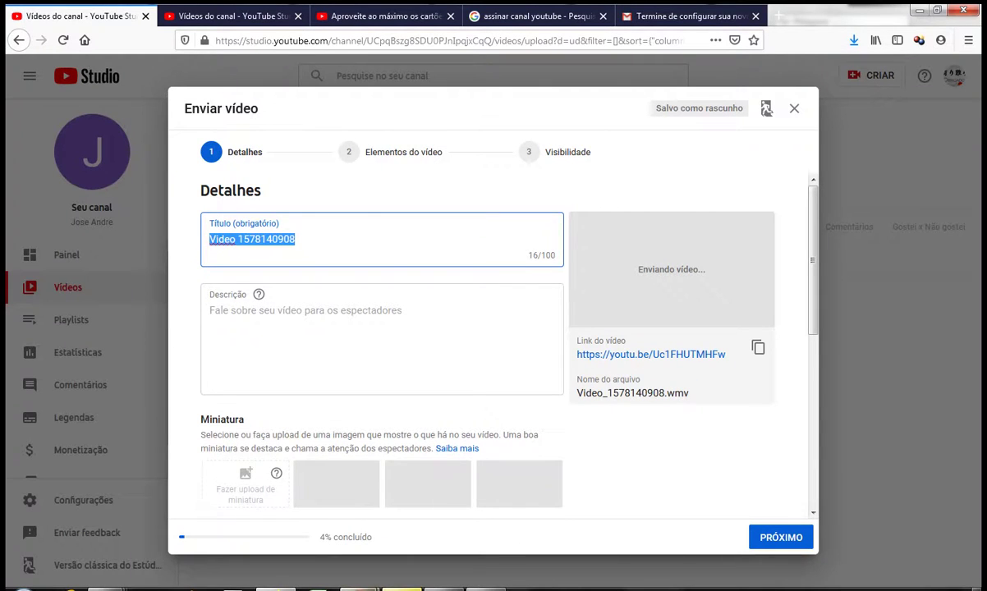
click(360, 588)
click(320, 535)
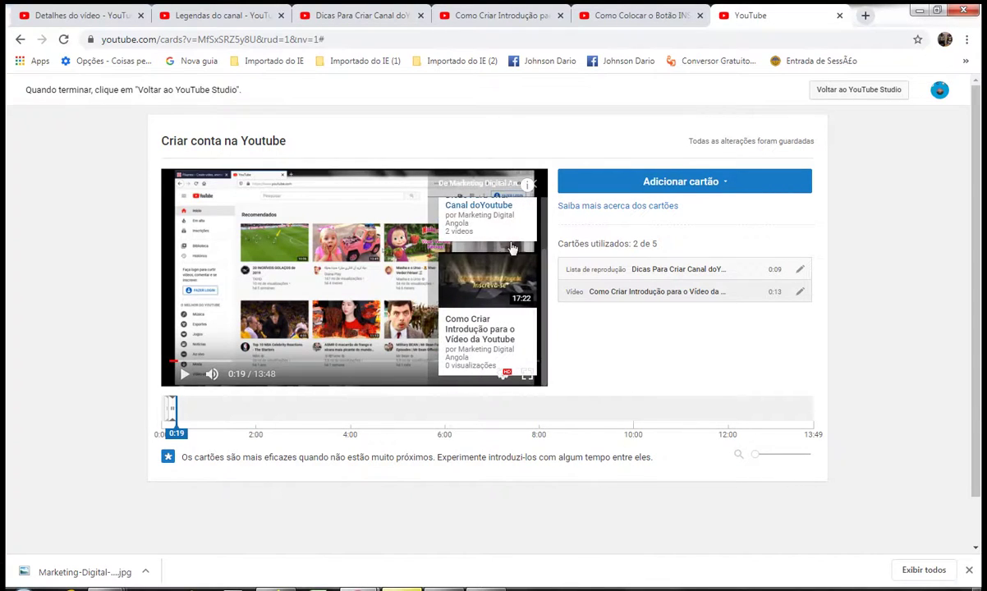
scroll(501, 263, up, 2)
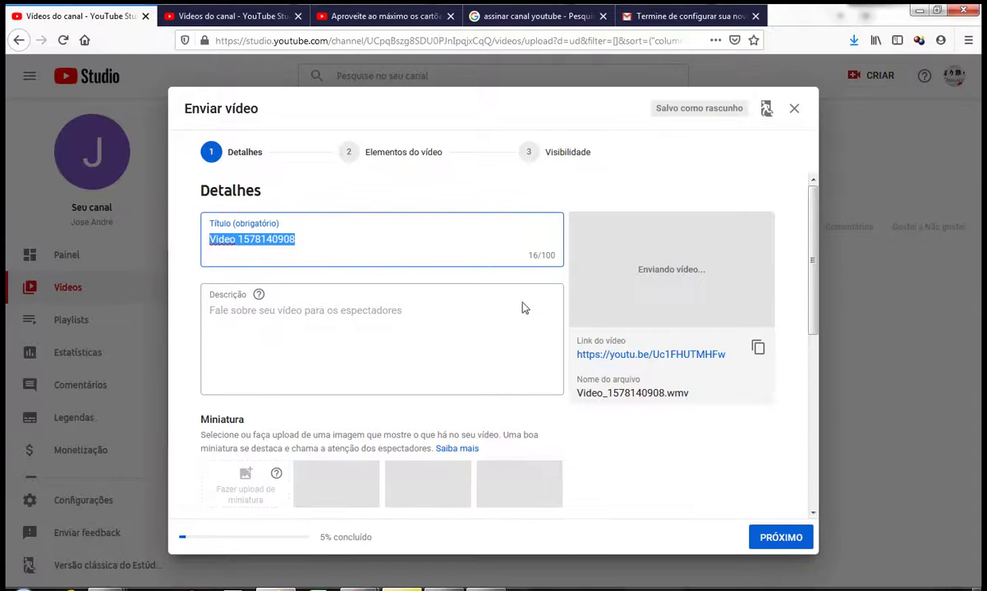
- Add a video card promoting the uploaded video "teste de video" to the "Testes do Vídeo" upload
click(265, 16)
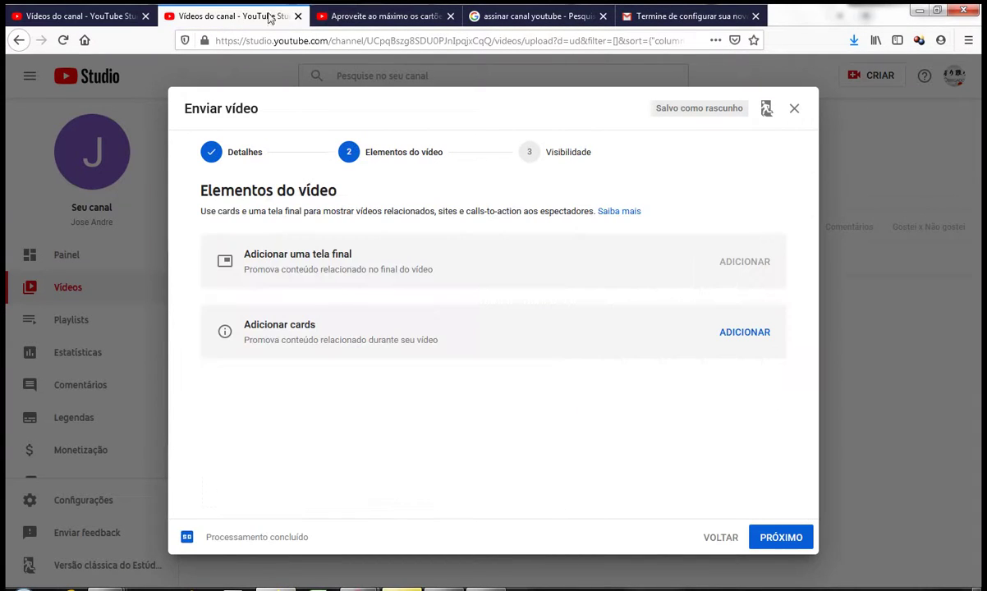
click(745, 333)
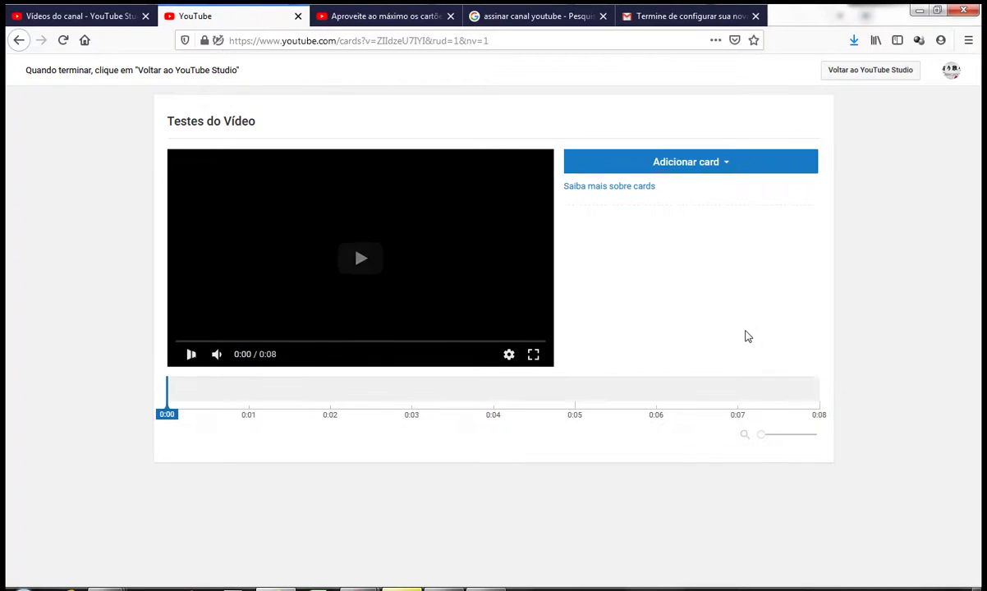
click(725, 164)
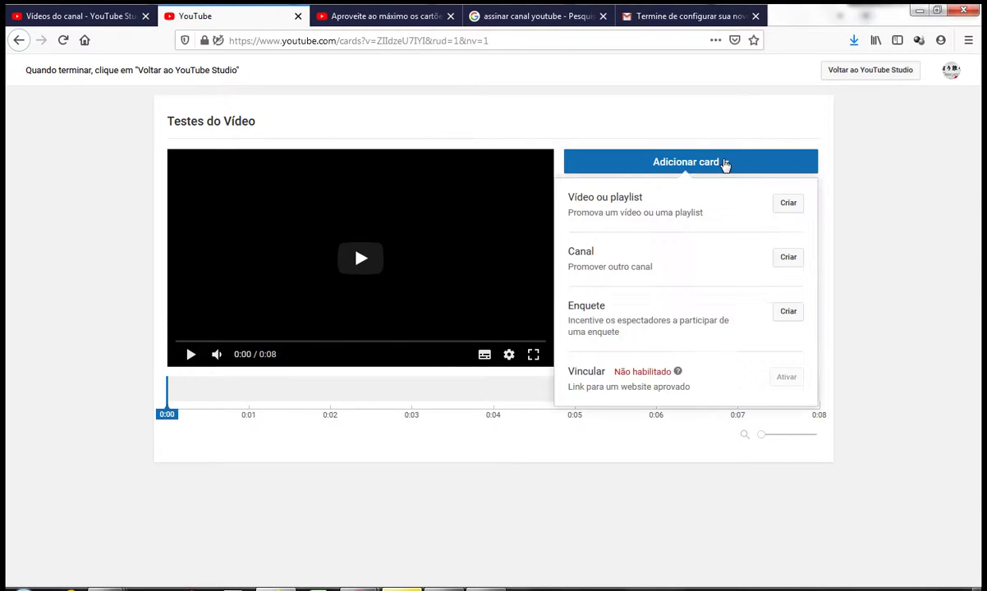
click(787, 205)
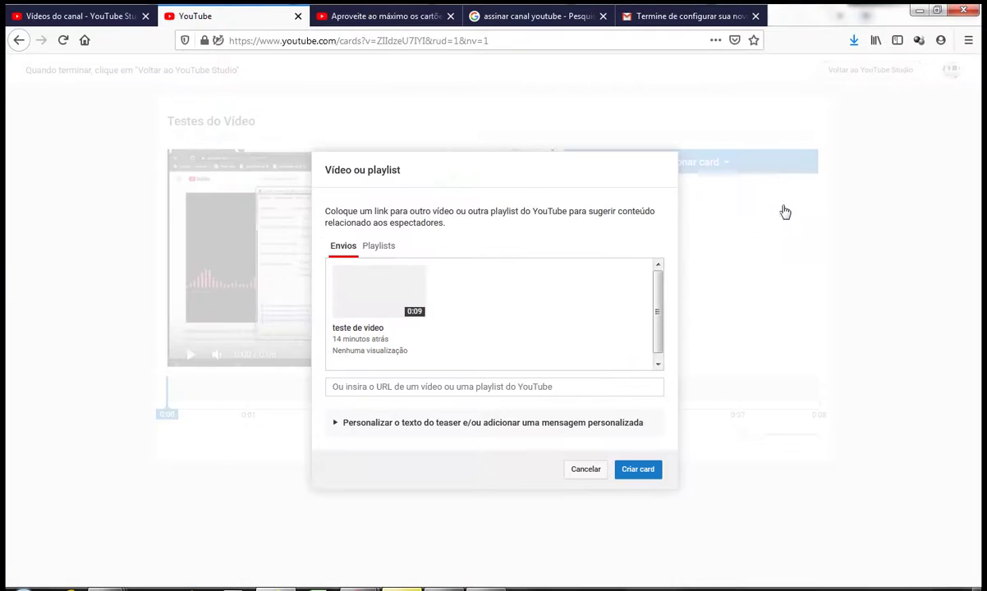
click(375, 291)
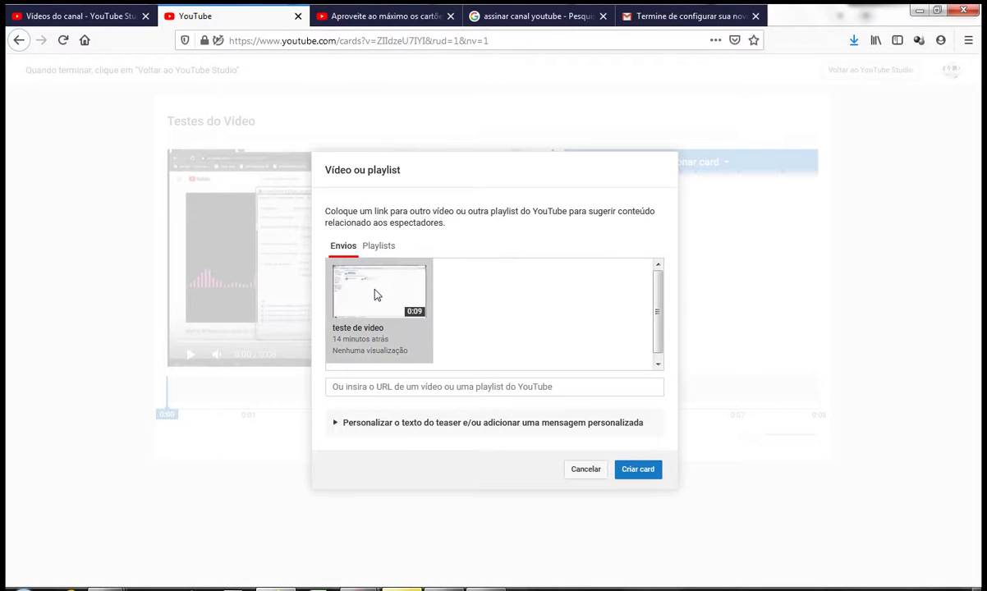
click(636, 472)
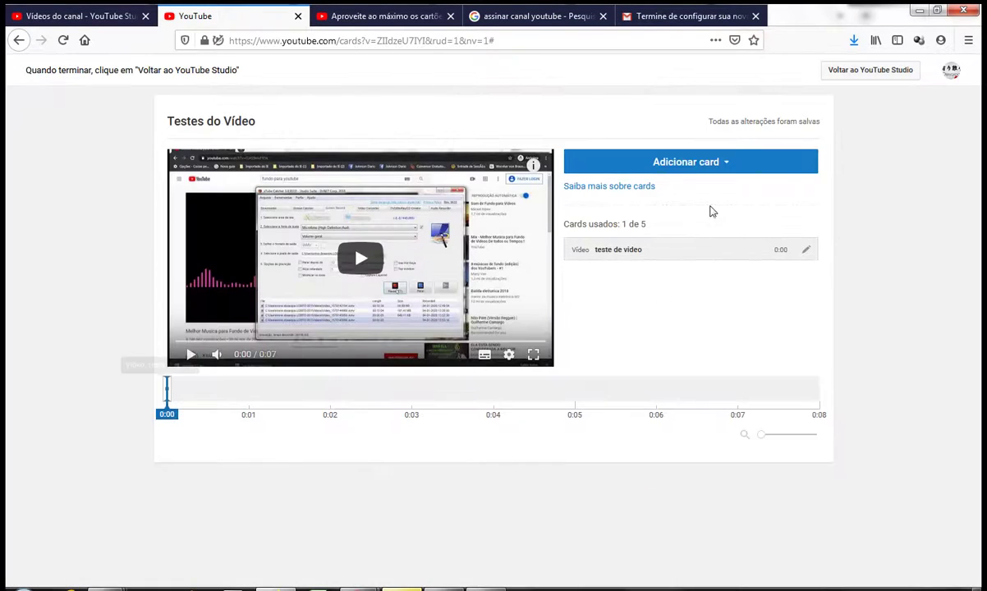
click(709, 164)
click(790, 259)
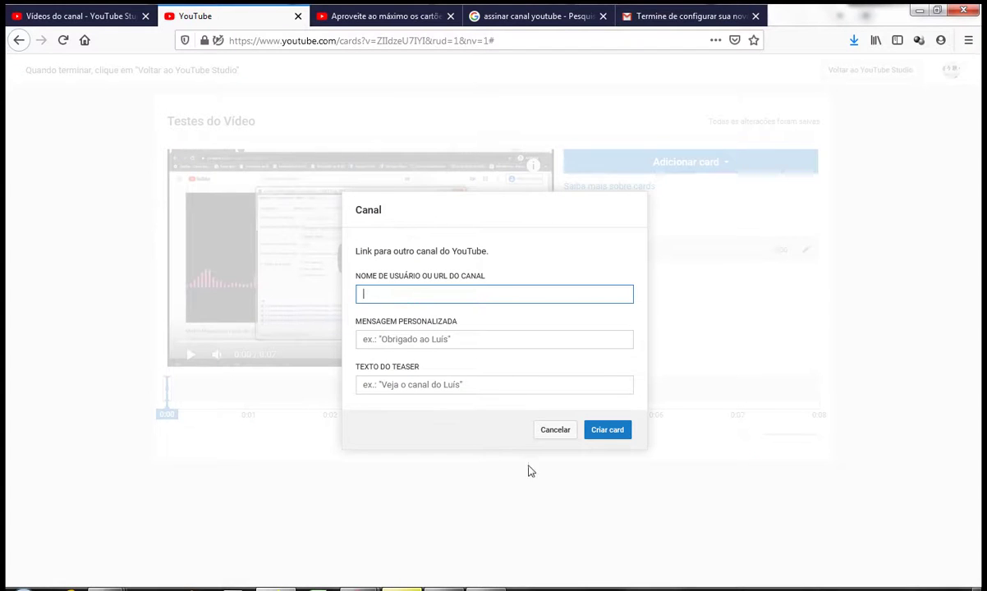
click(555, 430)
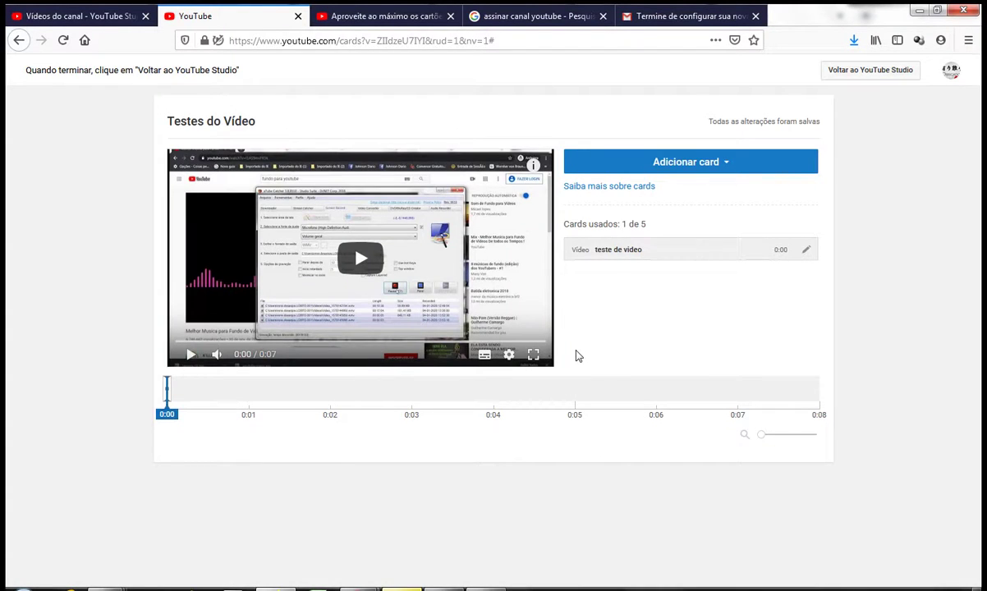
- Preview the card in the player, then return to the upload in YouTube Studio and advance to the visibility stage
click(512, 161)
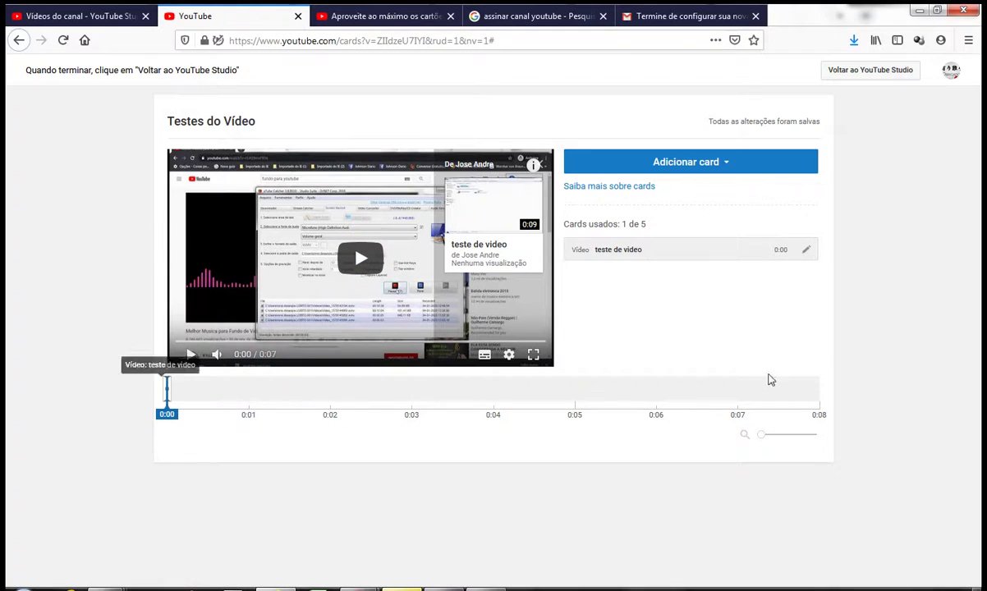
click(876, 76)
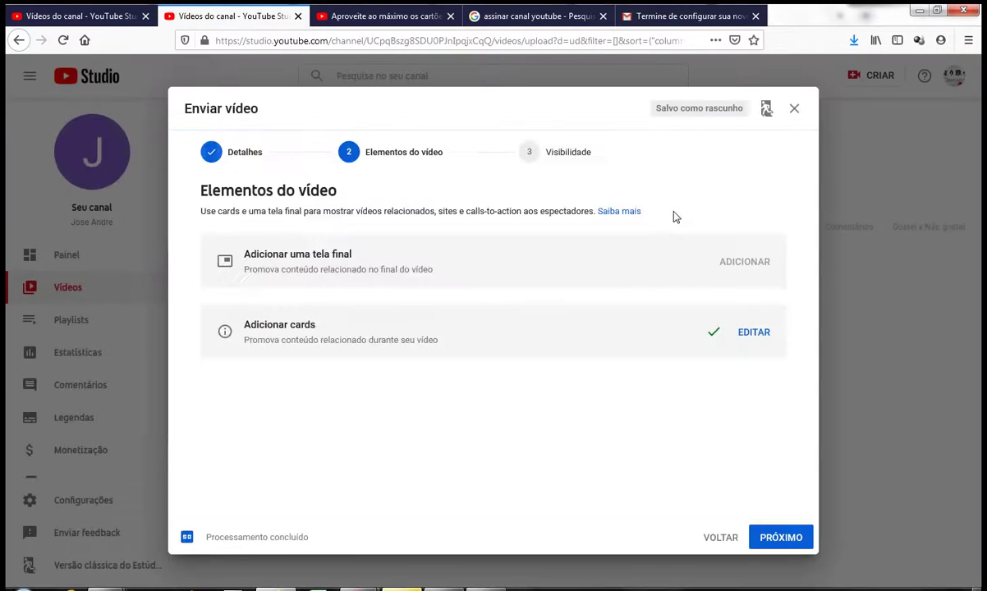
click(788, 546)
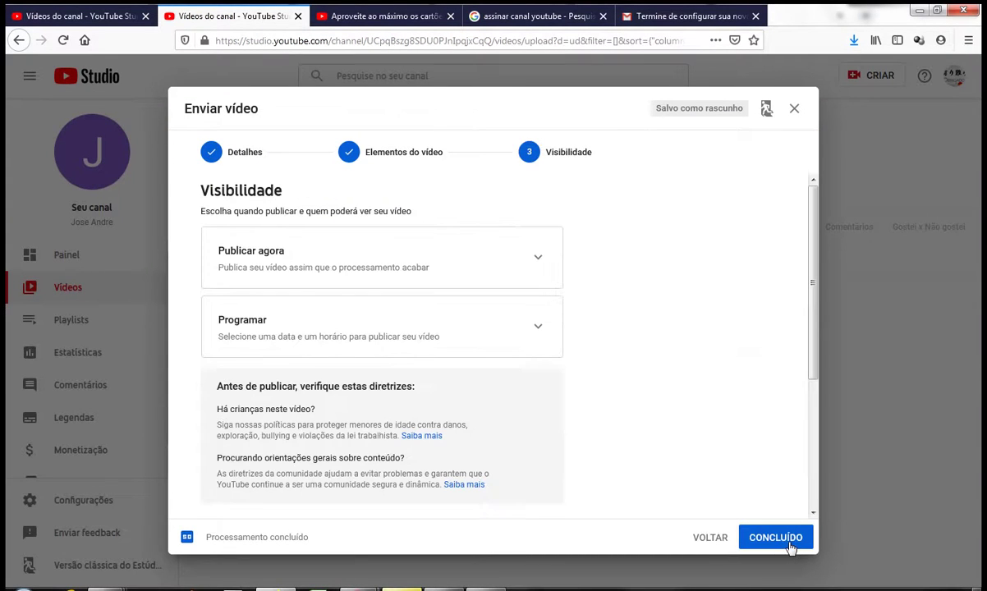
- Set the video's immediate publishing visibility to "Público" after trying the "Não listado" and "Privado" options
click(440, 262)
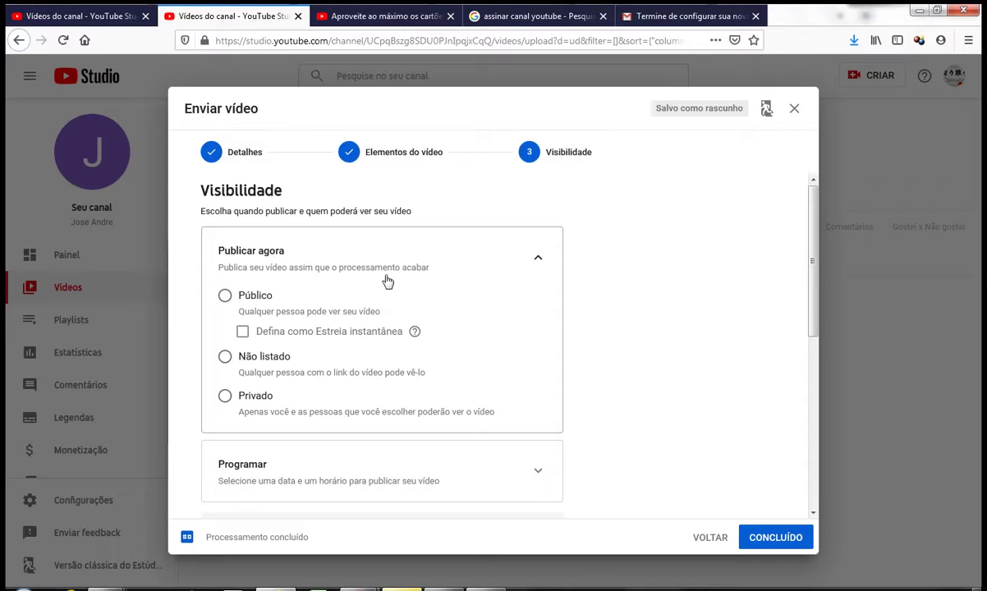
click(223, 356)
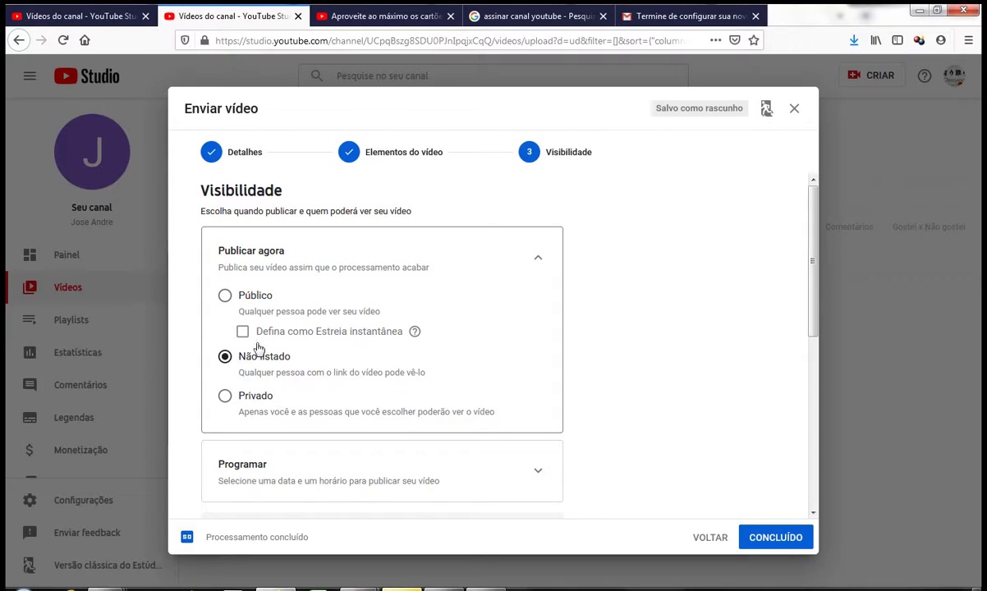
click(227, 397)
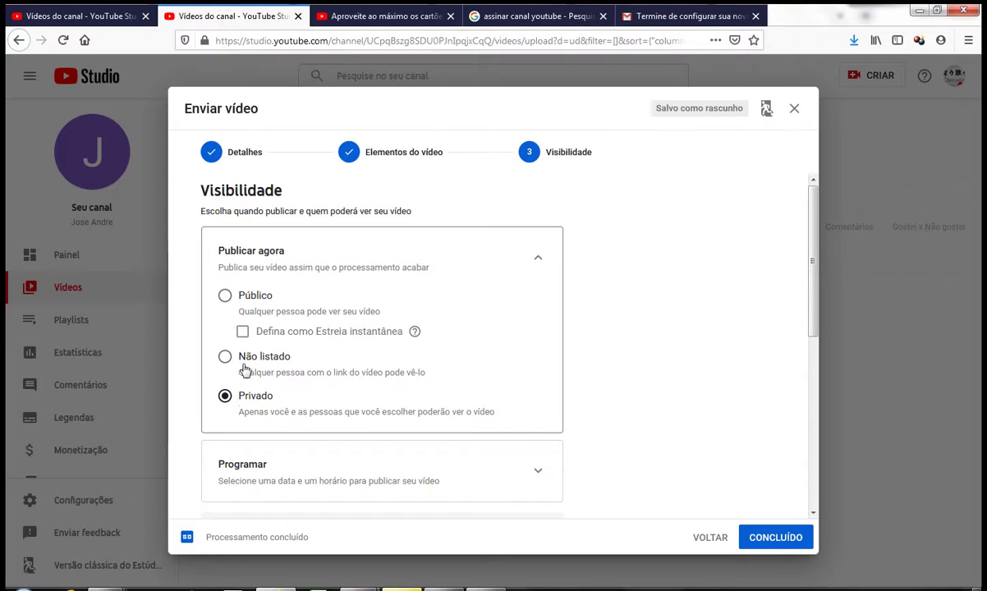
click(226, 296)
scroll(433, 338, down, 1)
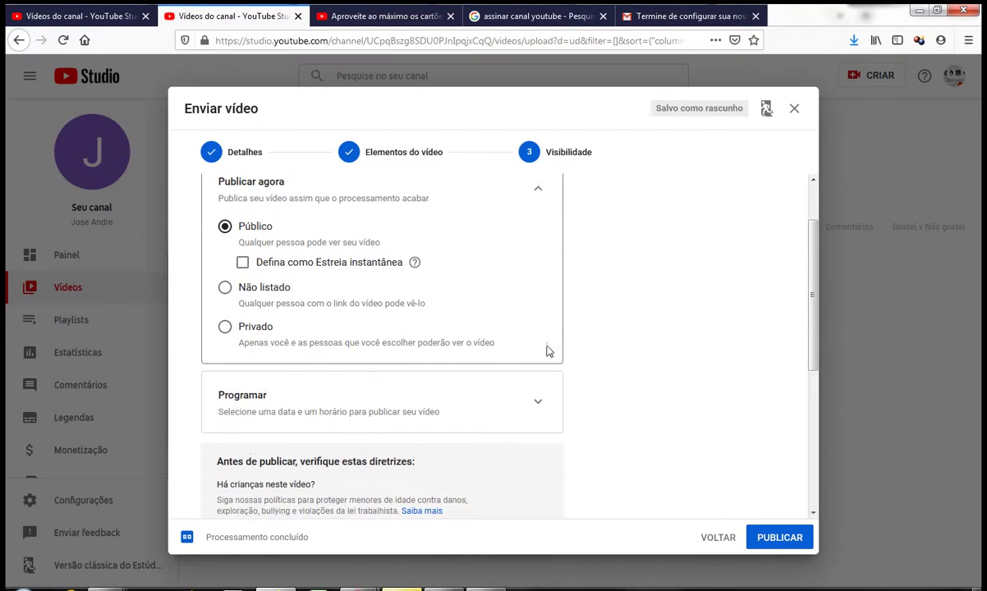
- Examine the scheduled publishing options, including the calendar for the publication date
click(473, 412)
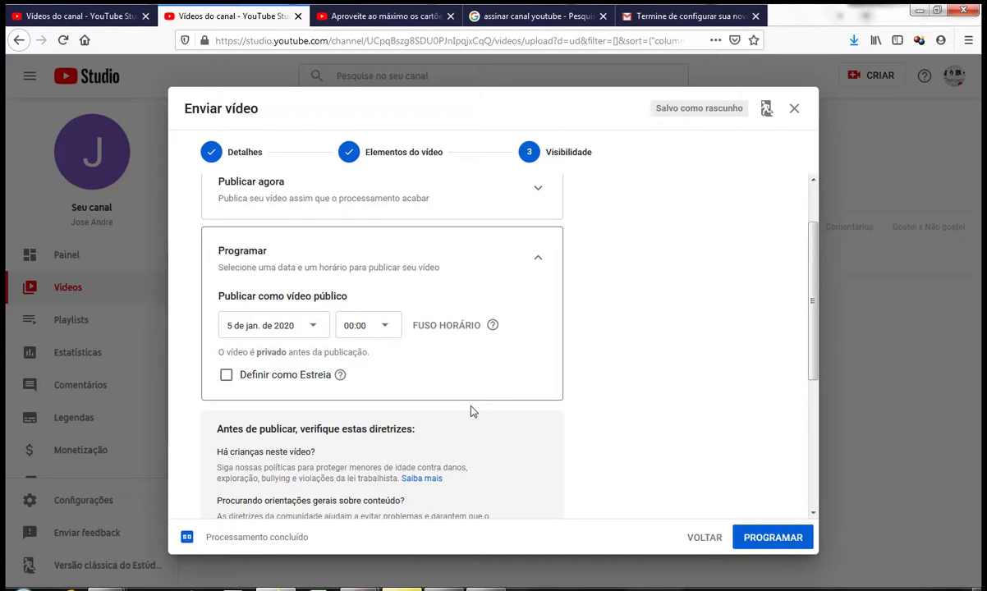
click(302, 329)
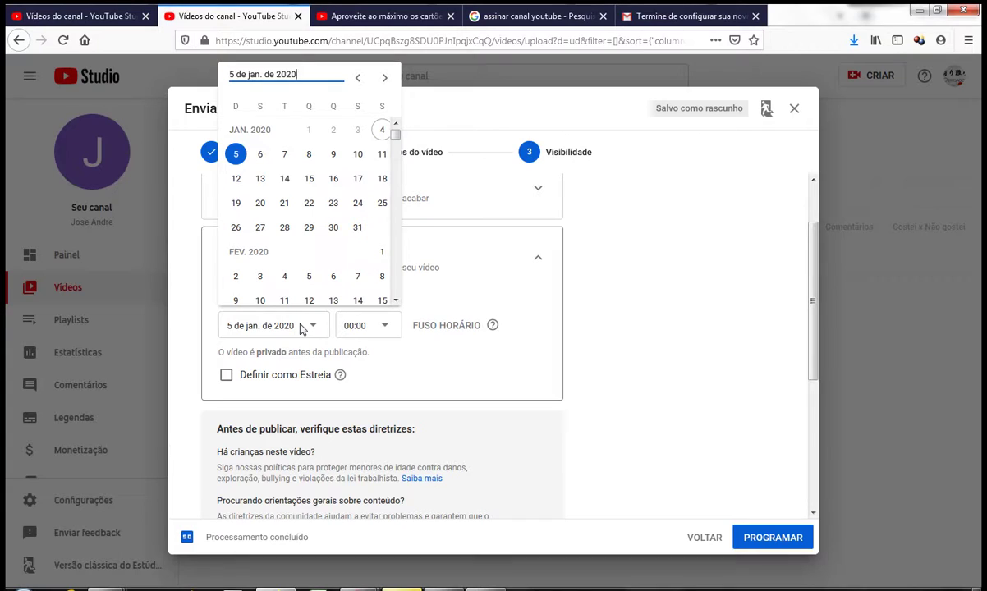
click(437, 376)
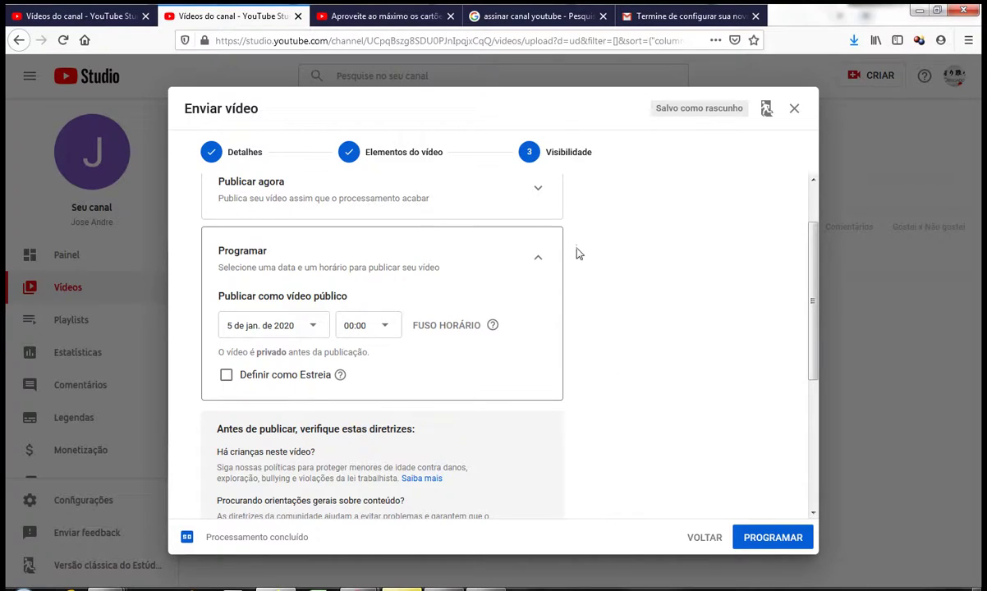
- Publish the video immediately as "Público" and close the confirmation after browsing its link-sharing services
click(522, 194)
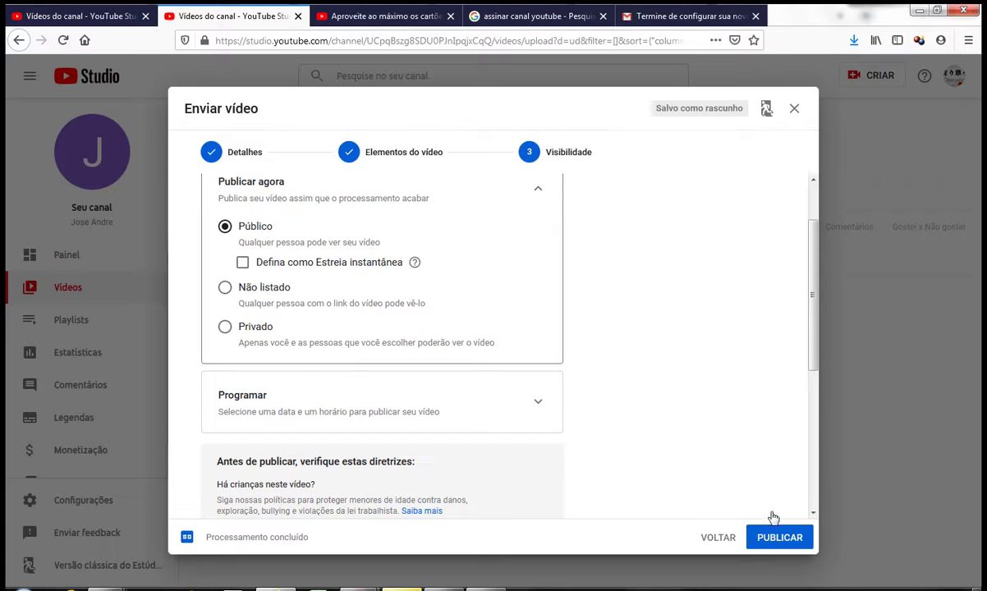
click(780, 538)
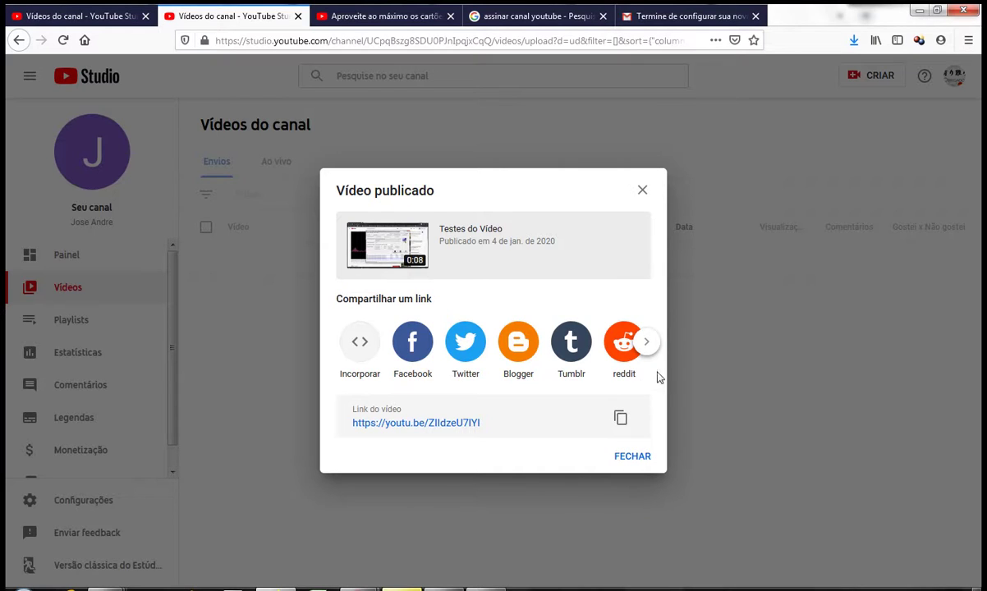
click(647, 343)
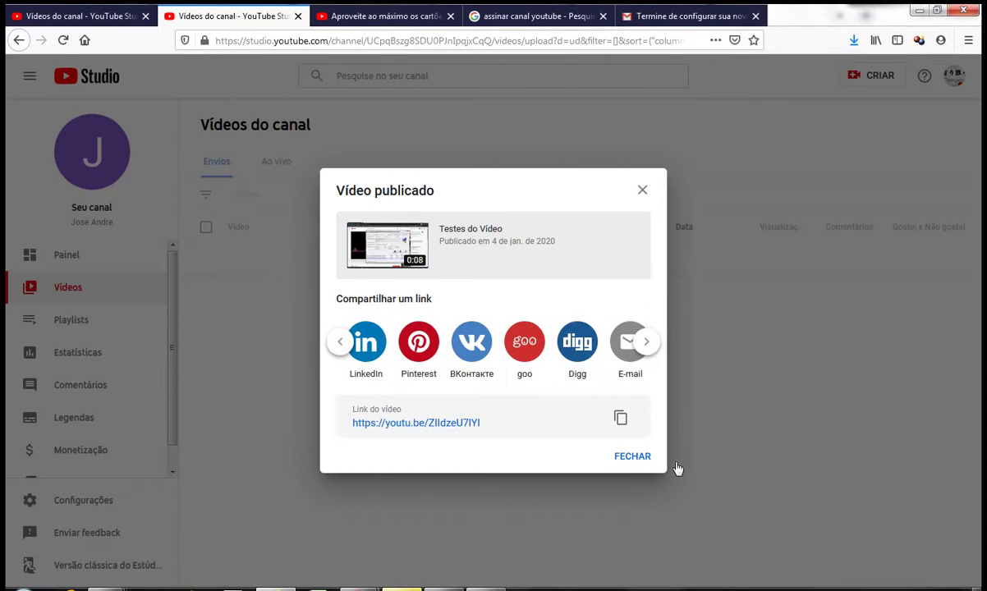
click(647, 343)
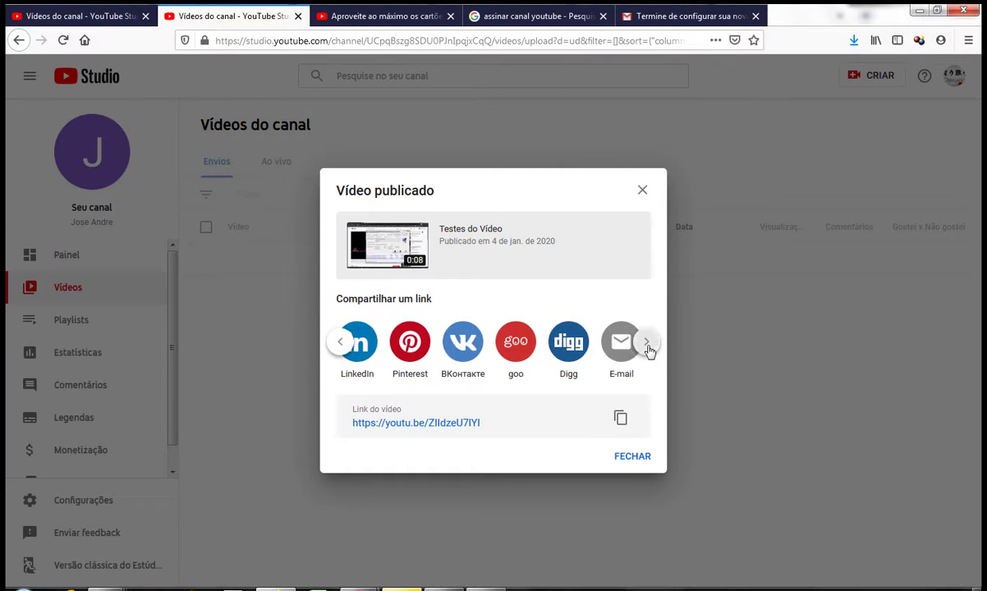
click(640, 457)
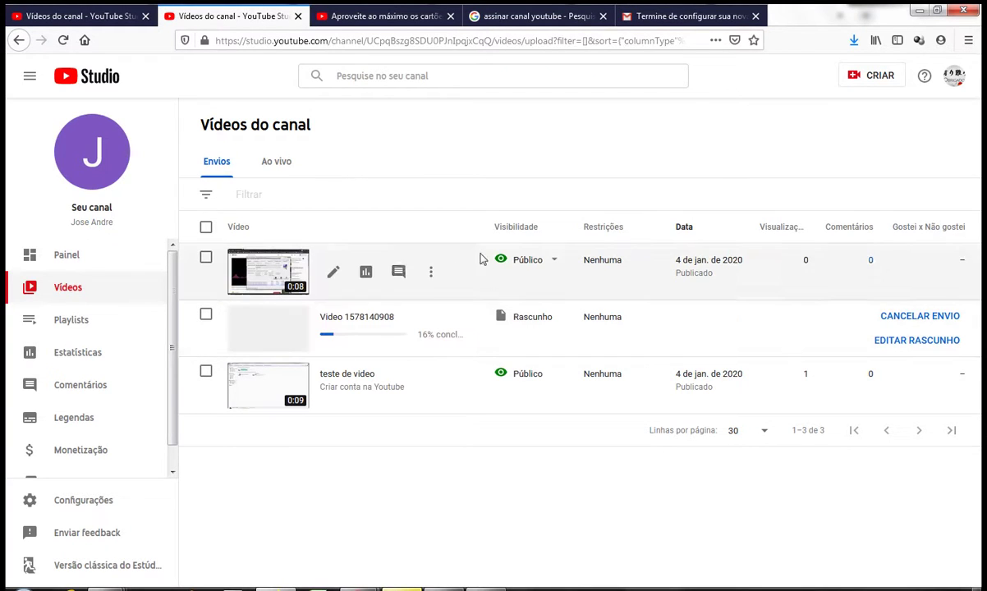
- View the details of "Testes do Vídeo" and play it in the video editor, then return to the channel's video list
click(269, 277)
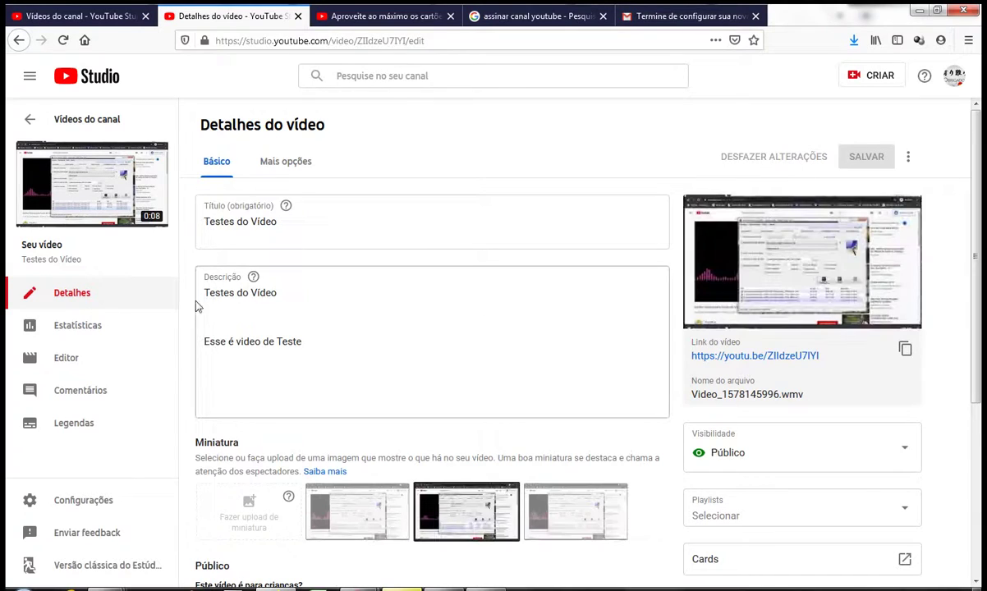
click(64, 369)
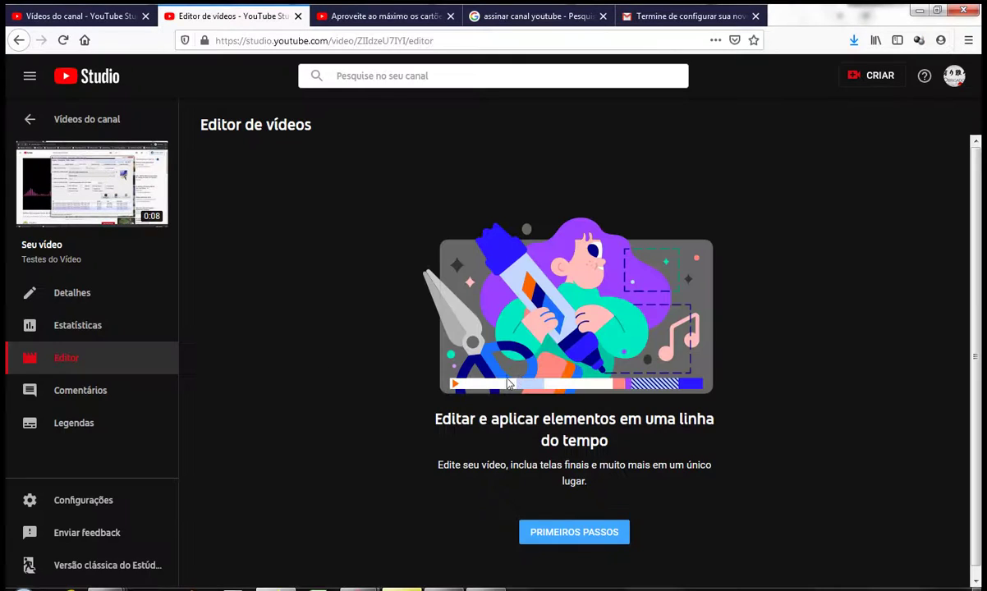
click(541, 534)
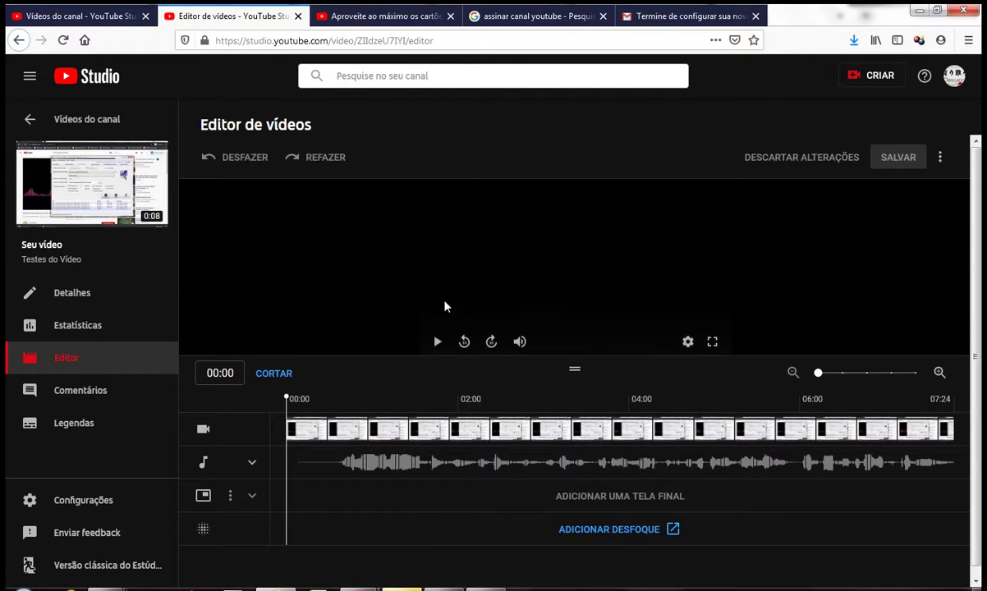
click(436, 342)
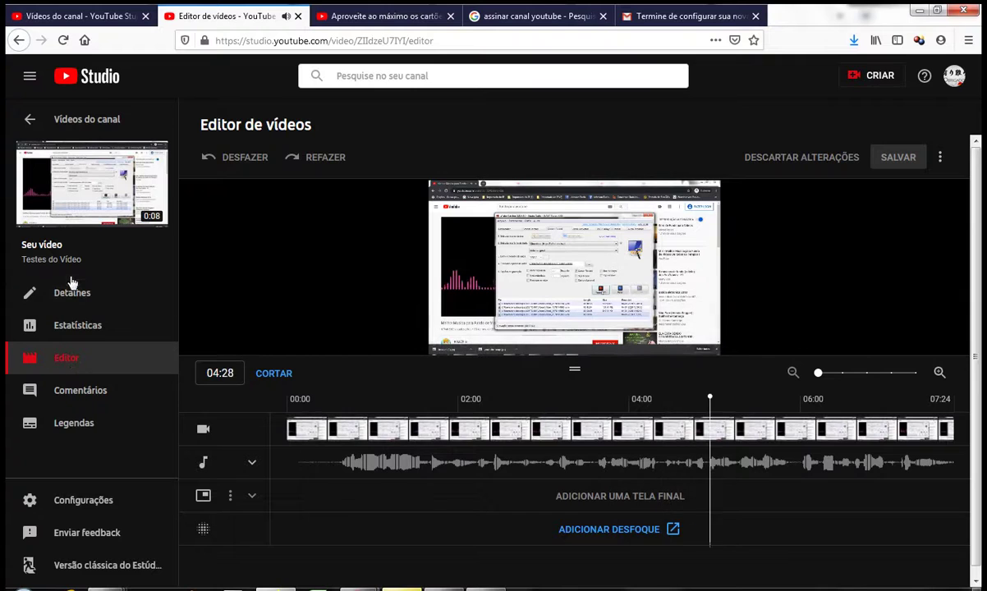
click(26, 123)
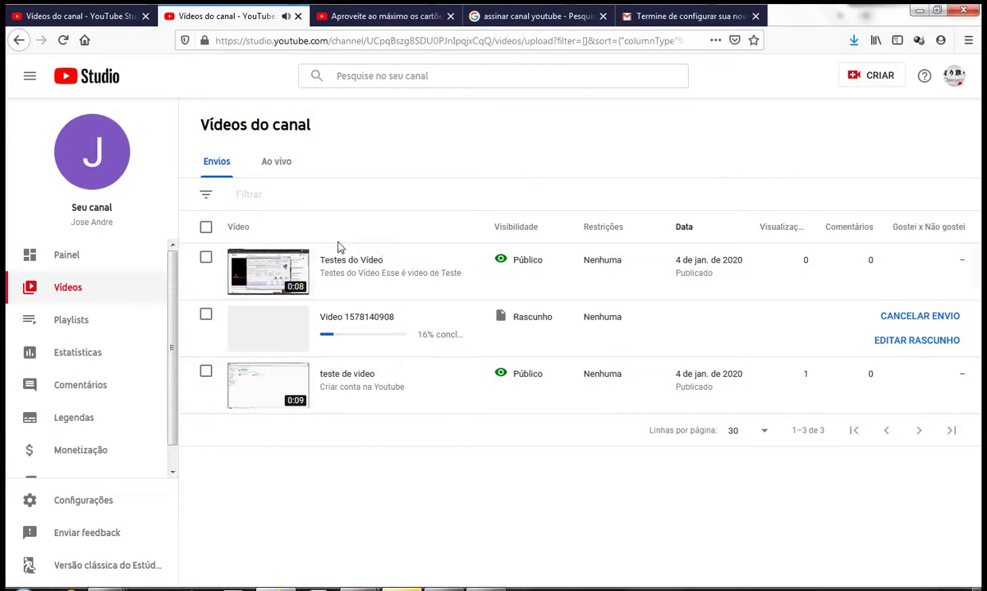
- Check the latest upload and statistics on the channel dashboard, then return to the channel's video list
click(88, 263)
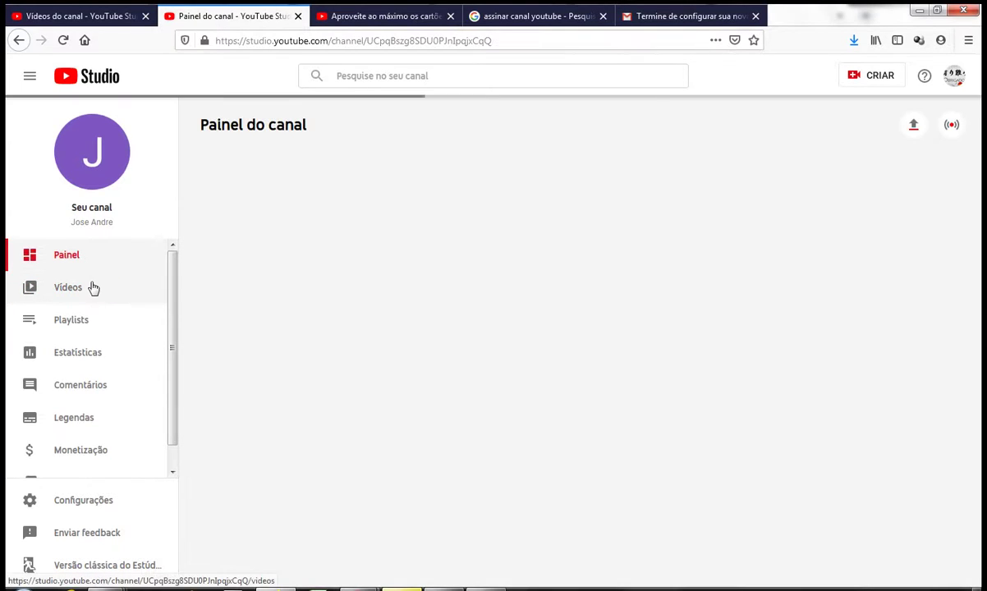
click(92, 287)
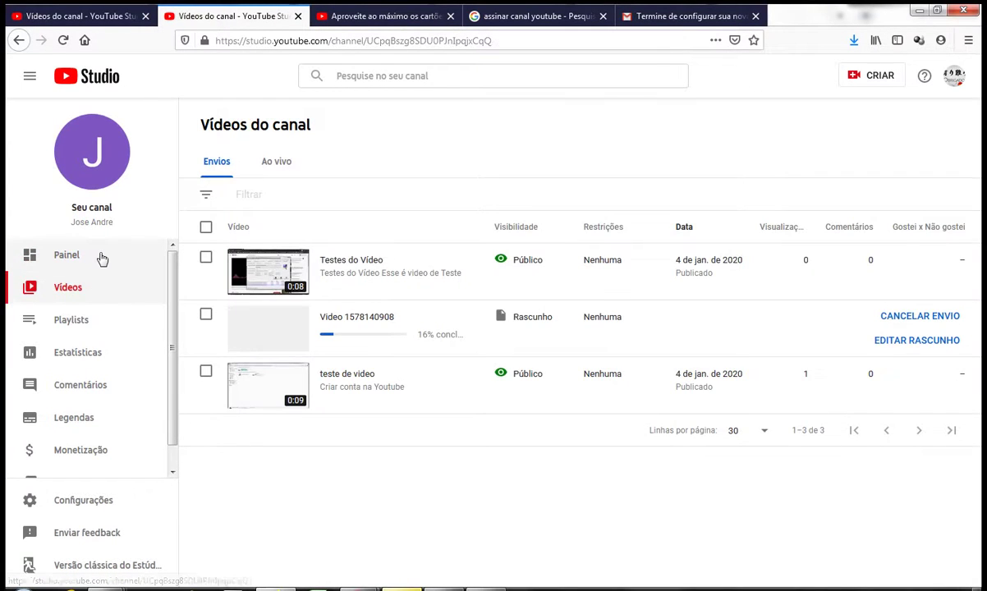
click(100, 257)
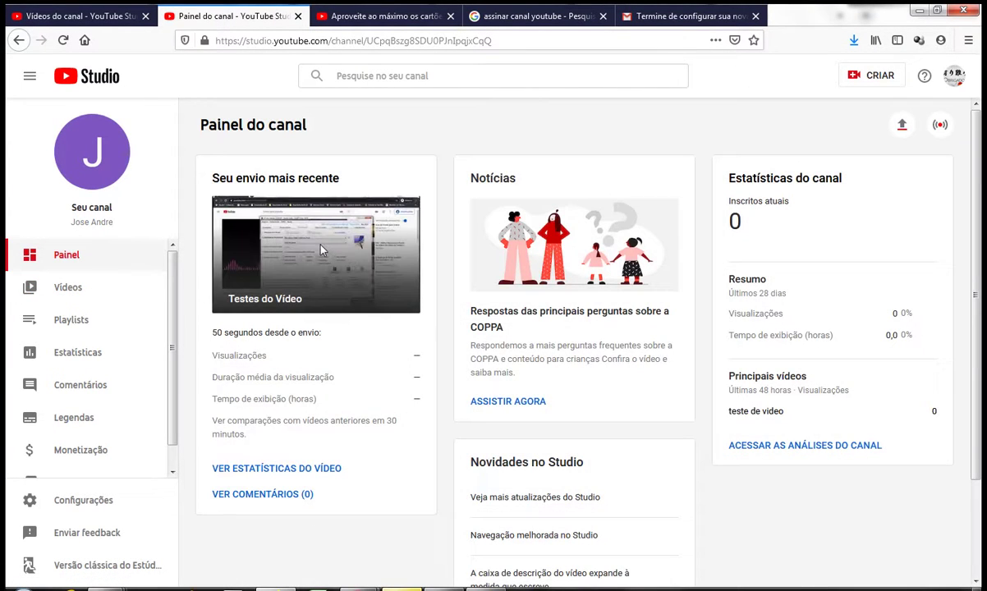
click(104, 282)
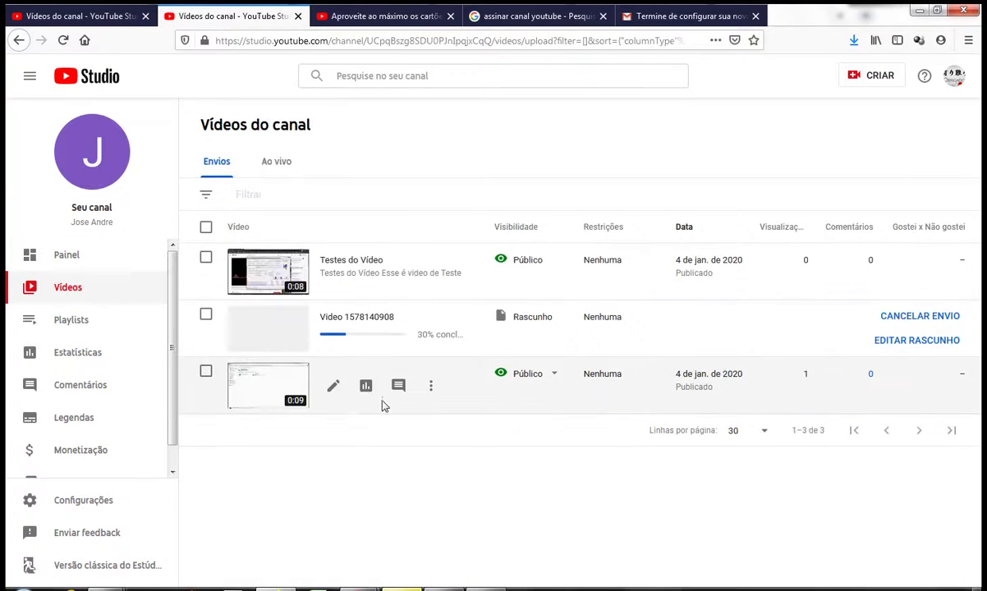
- Copy the video link from the details of "Testes do Vídeo" and open it in the Chrome incognito window
click(339, 276)
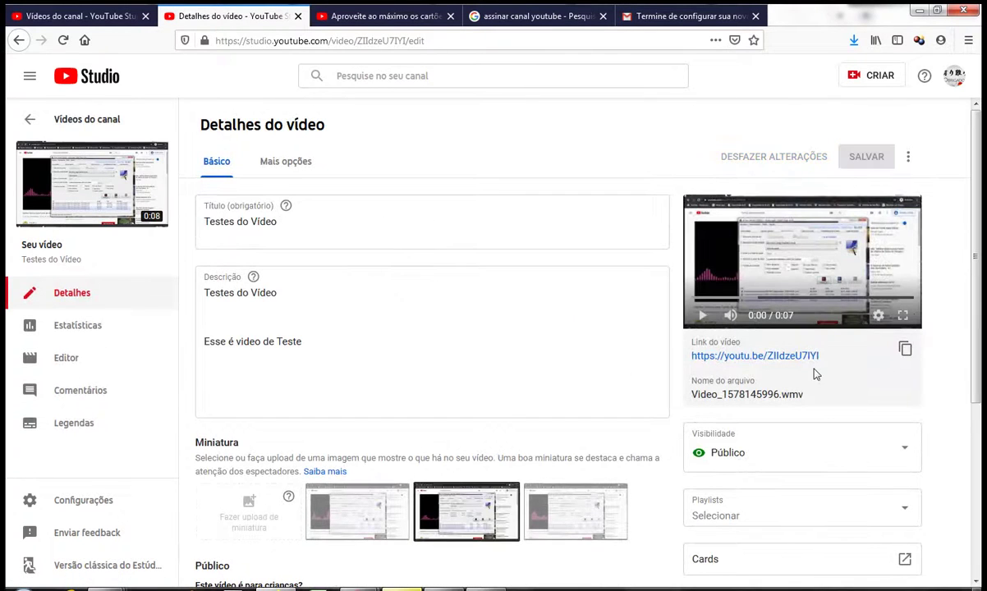
click(905, 350)
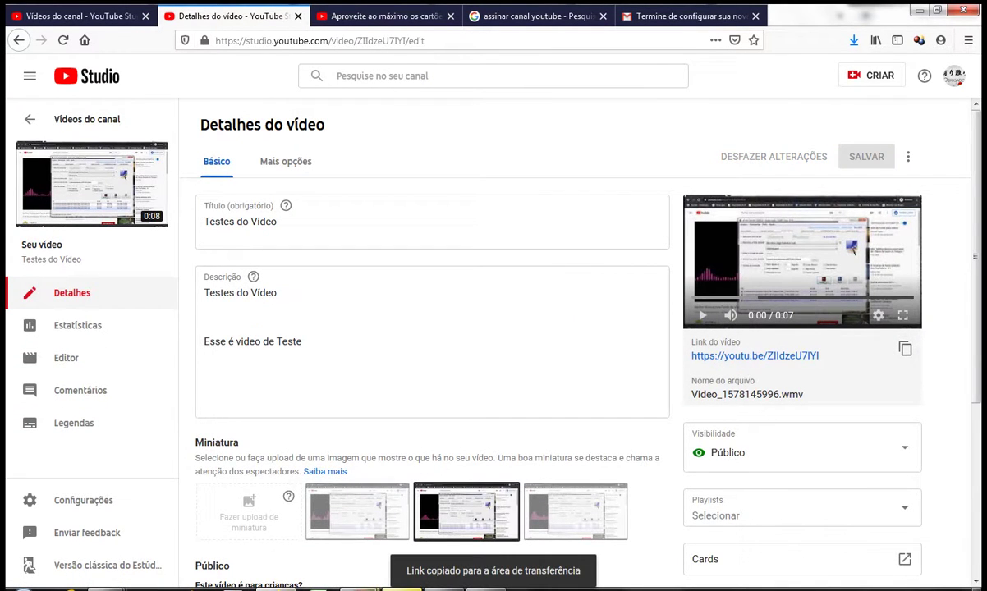
key(alt+Tab)
click(418, 42)
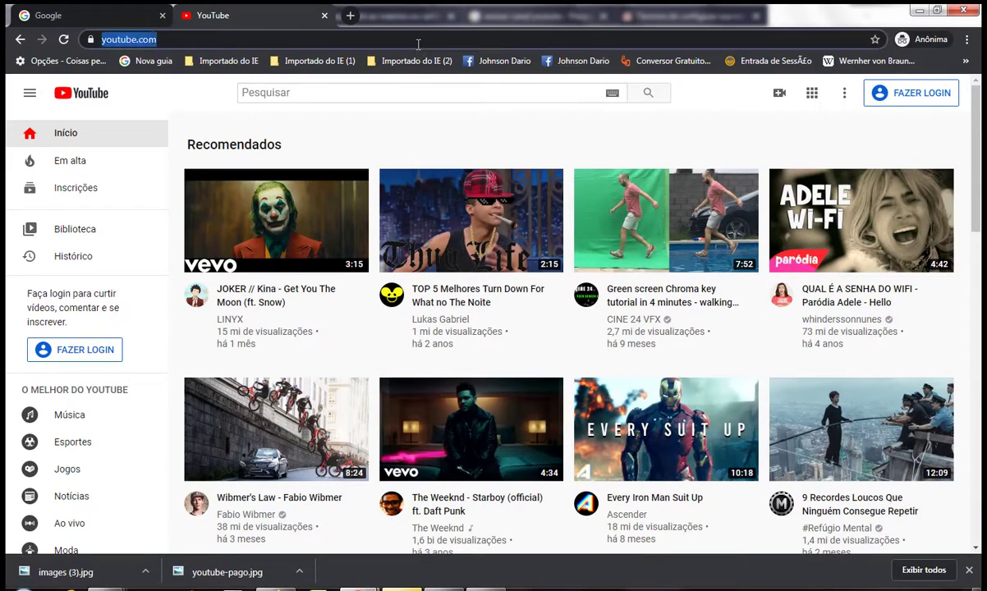
key(ctrl+v)
key(Return)
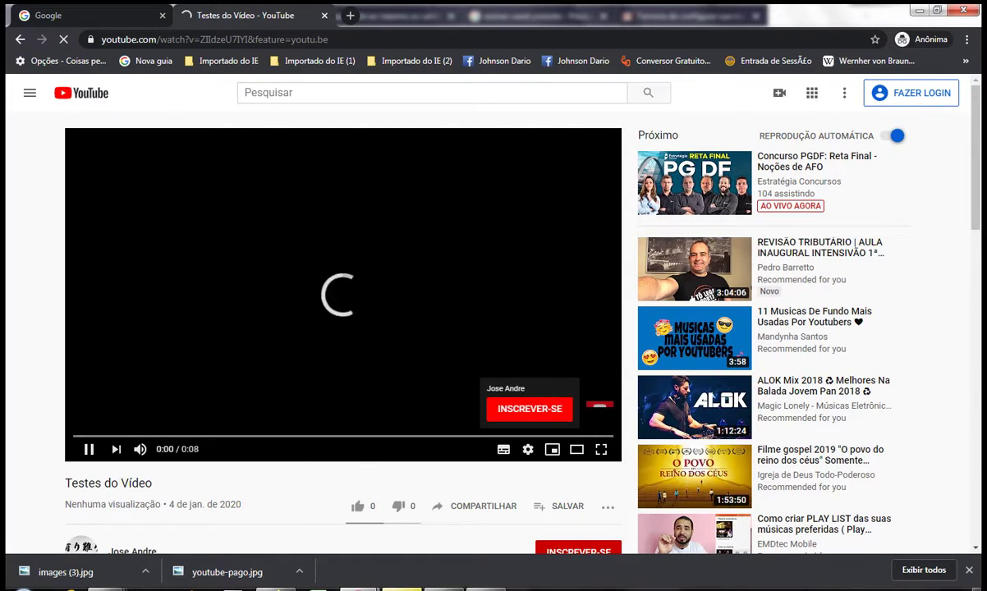
- Check the channel subscription watermark and the video card during playback, then close the card and pause the video
mouse_move(577, 415)
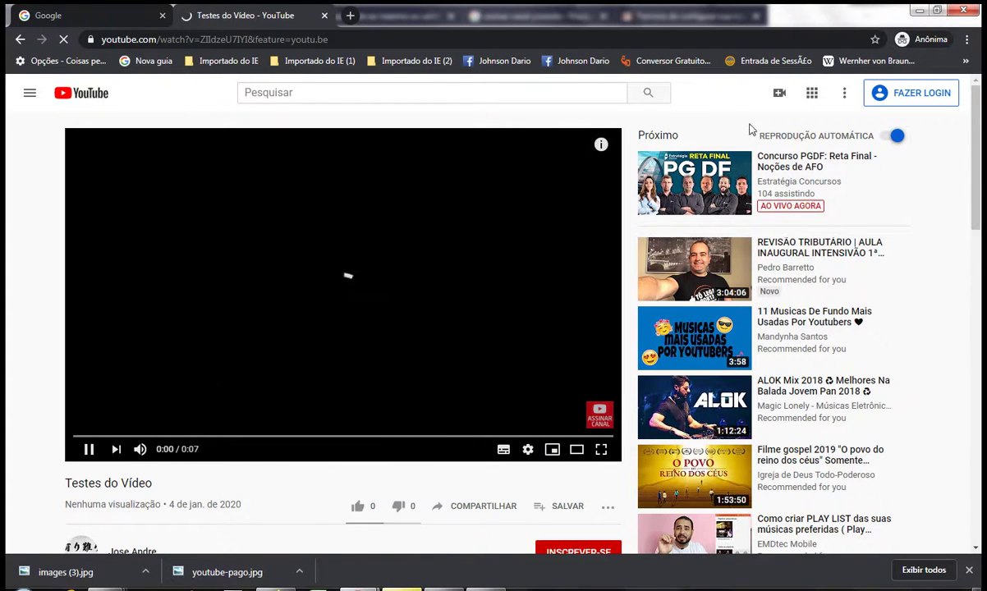
click(601, 145)
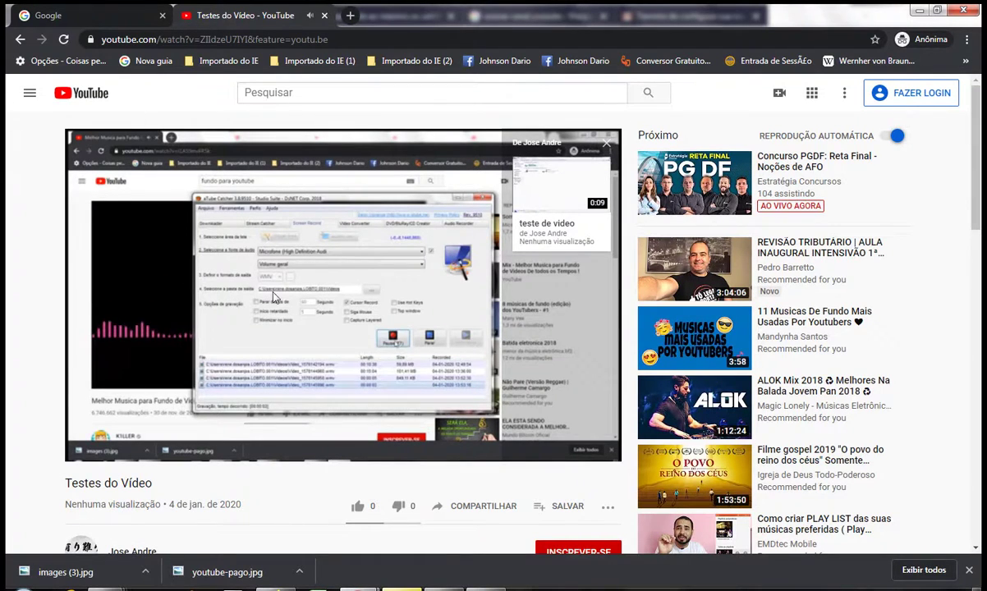
click(607, 146)
key(space)
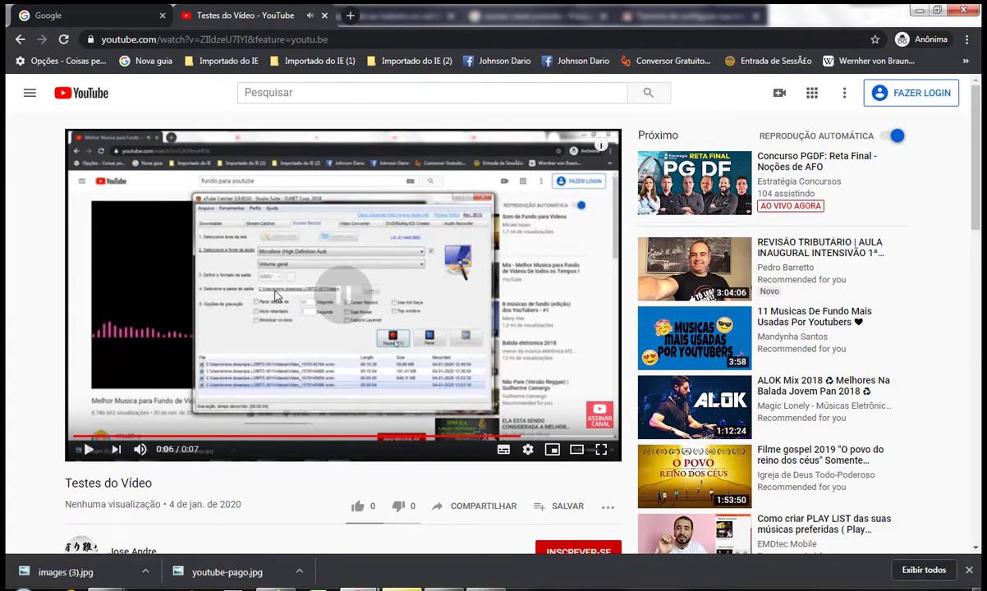